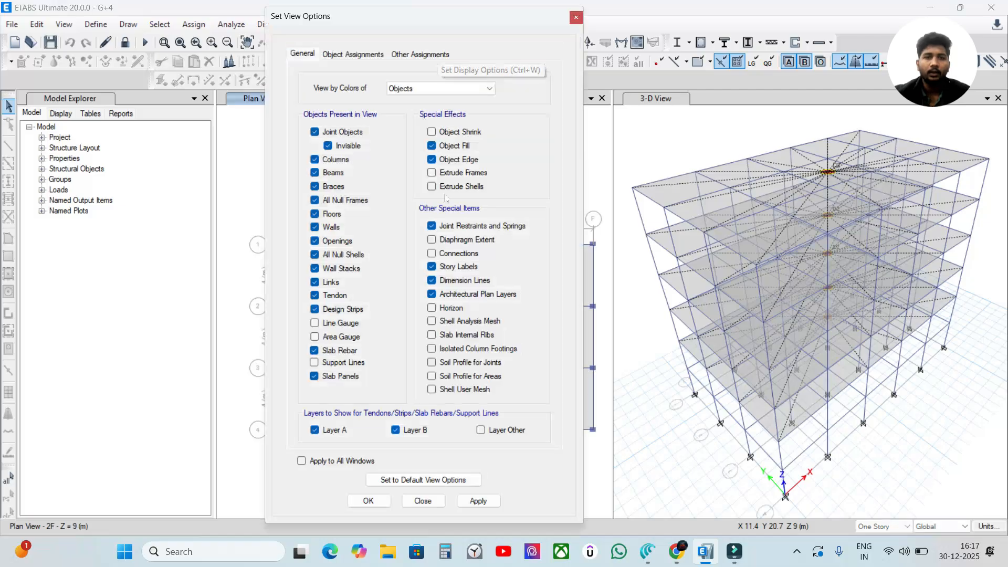
Step: Show the diaphragm extents in the 2F plan view and apply the same display settings to the 3D view
drag(441, 22, 152, 17)
click(190, 498)
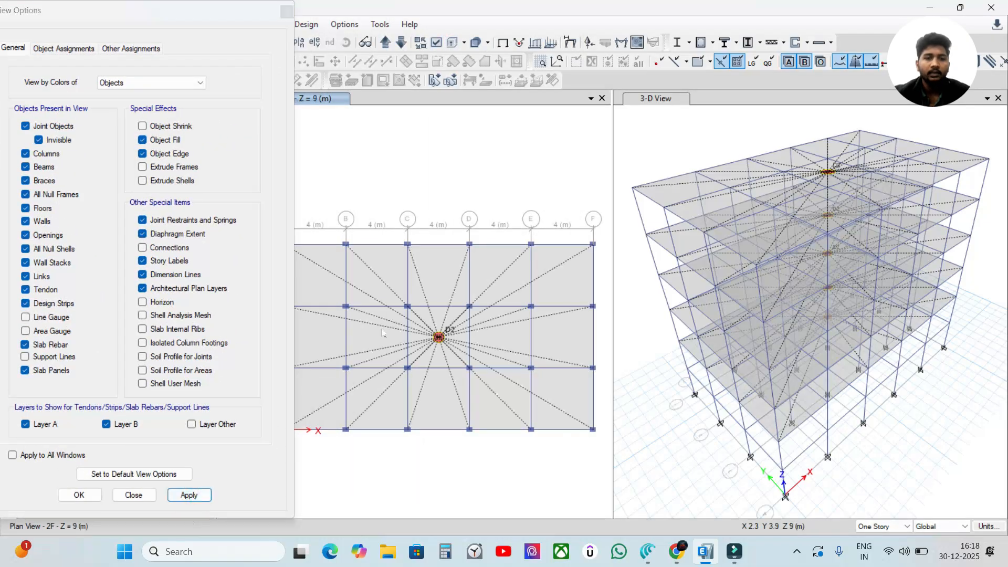
drag(257, 12, 574, 82)
click(720, 123)
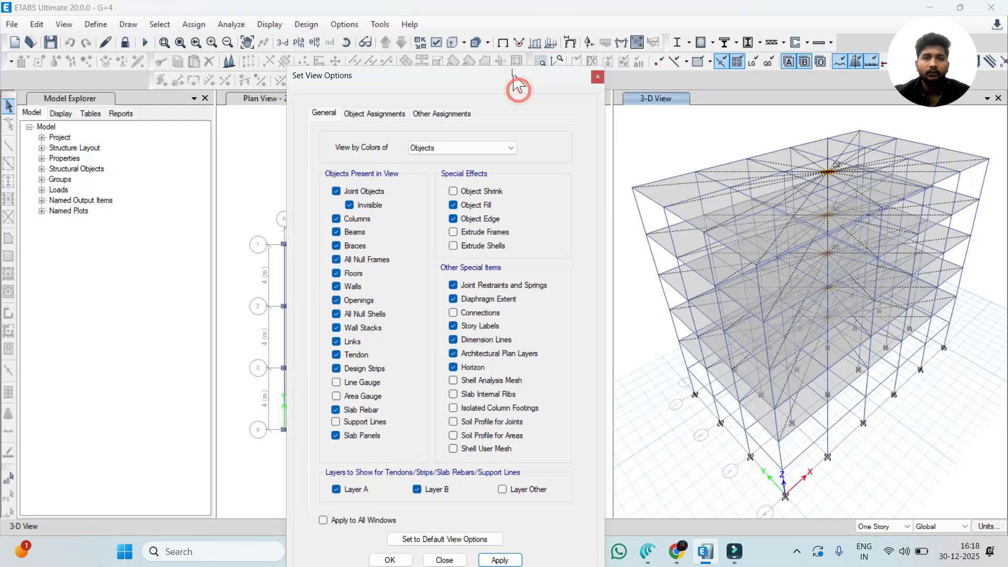
drag(518, 84, 504, 37)
click(489, 519)
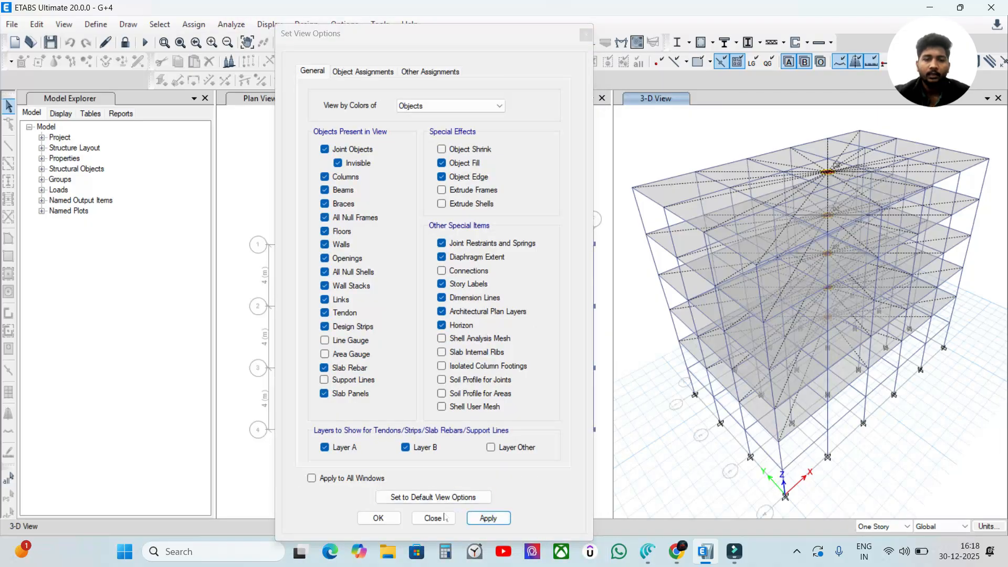
click(389, 522)
click(507, 175)
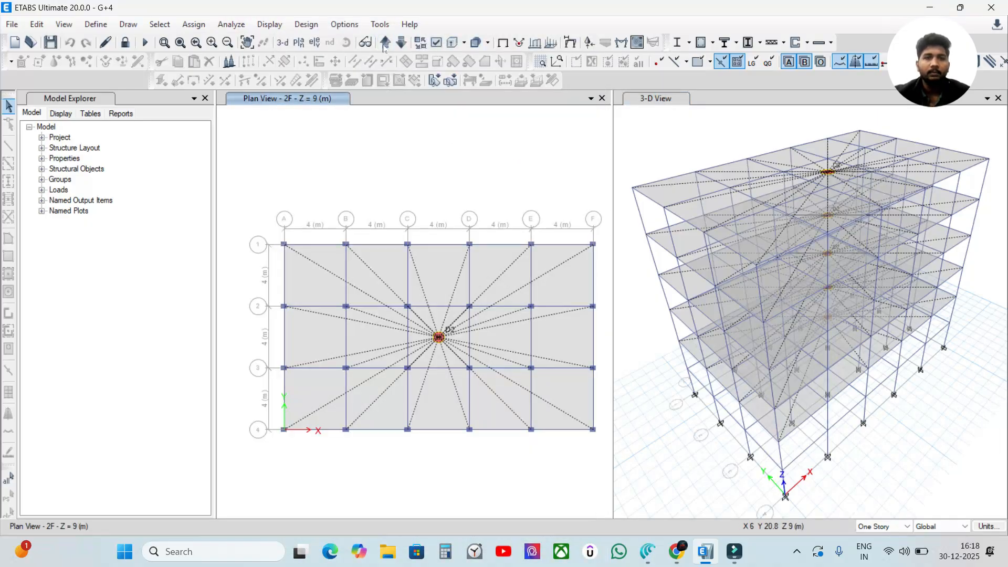
Step: Step the plan view through the stories, viewing the Foundation level and finishing on the Terrace plan
click(383, 42)
click(386, 42)
click(385, 42)
click(450, 109)
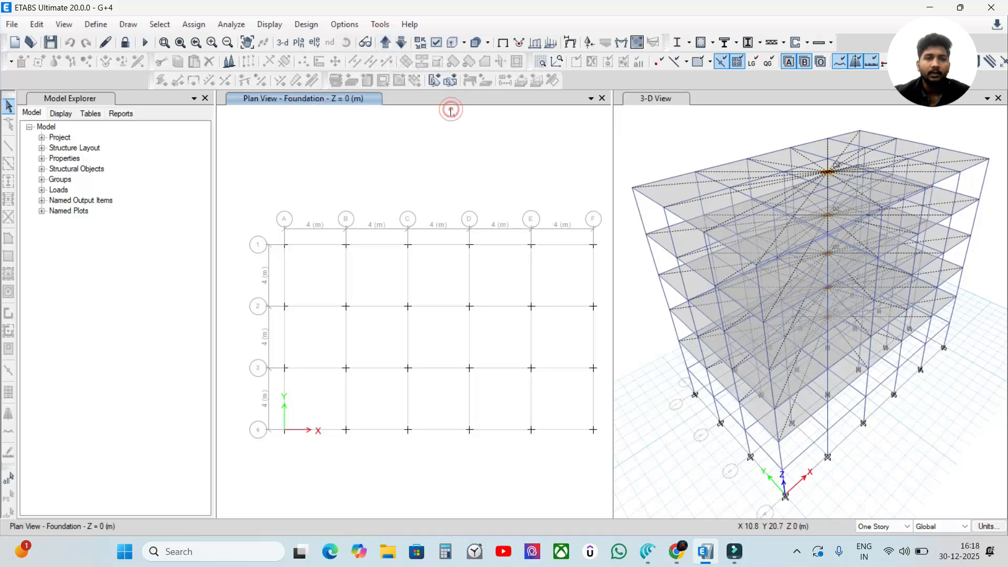
click(401, 42)
Step: Check the display options of the 3D view, including whether Diaphragm Extent is enabled
click(716, 138)
click(676, 126)
click(507, 45)
click(435, 44)
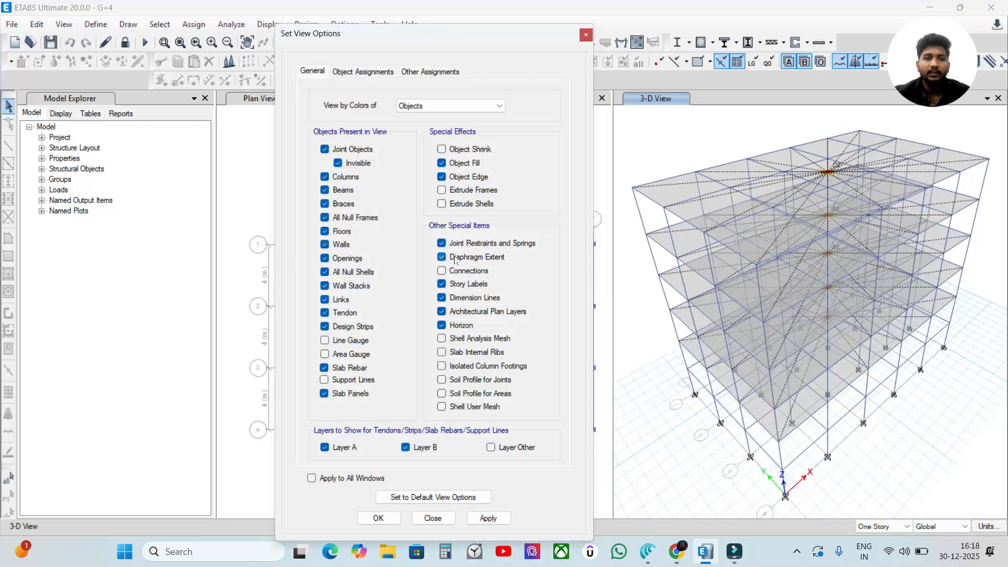
click(585, 35)
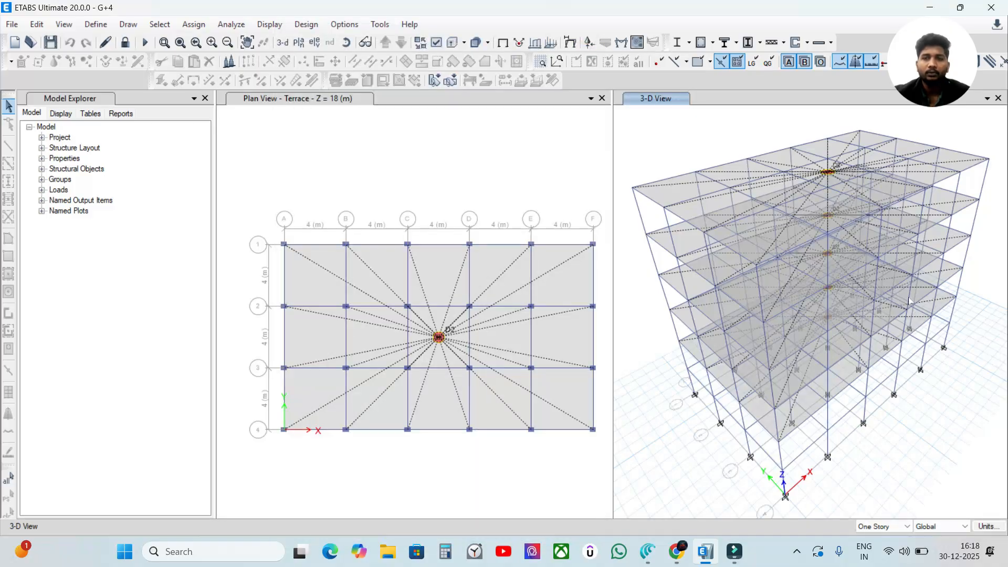
Step: Hide the diaphragm extents in both the 3D view and the Terrace plan view
click(435, 43)
click(452, 258)
drag(465, 38, 445, 20)
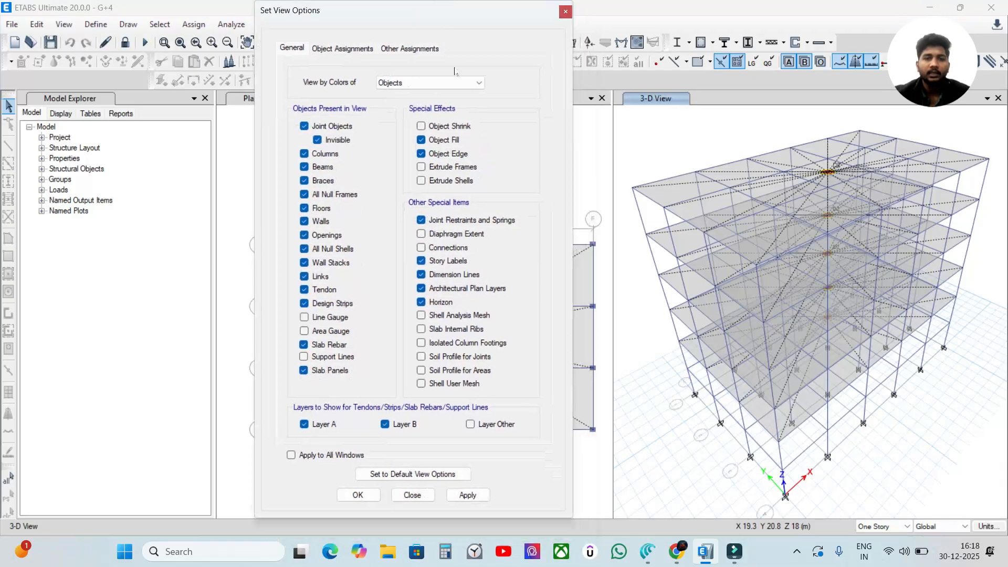
click(467, 494)
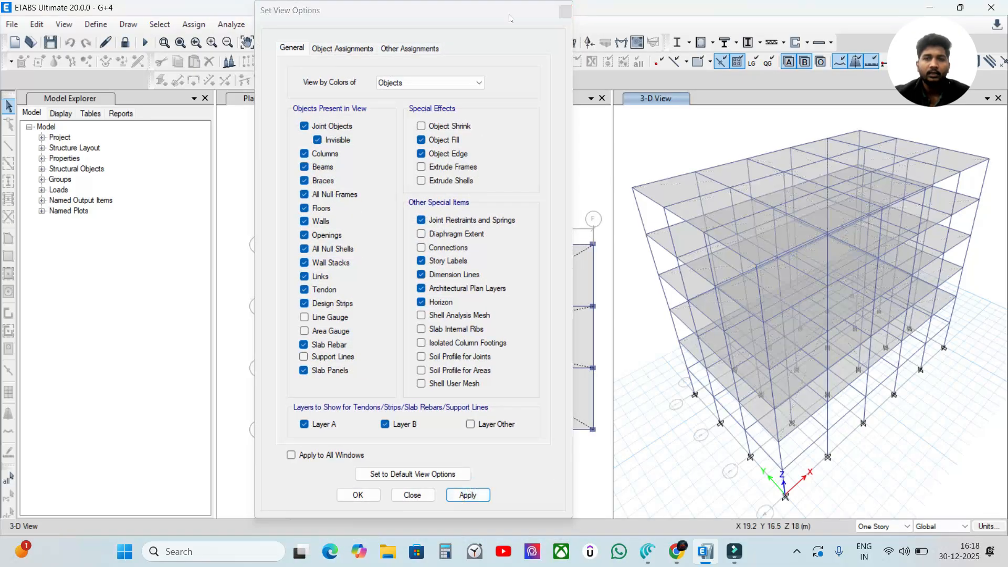
drag(506, 9, 758, 31)
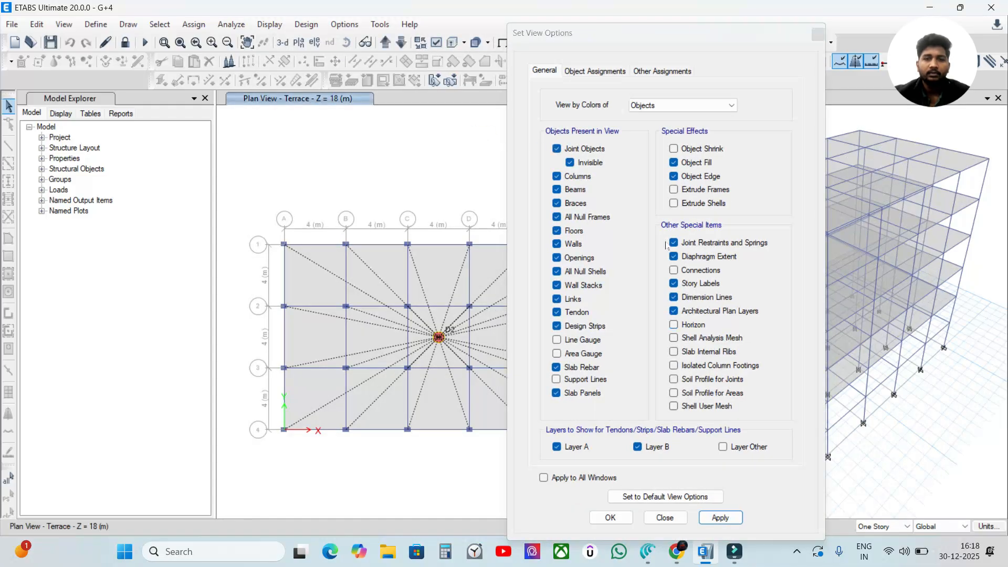
click(673, 256)
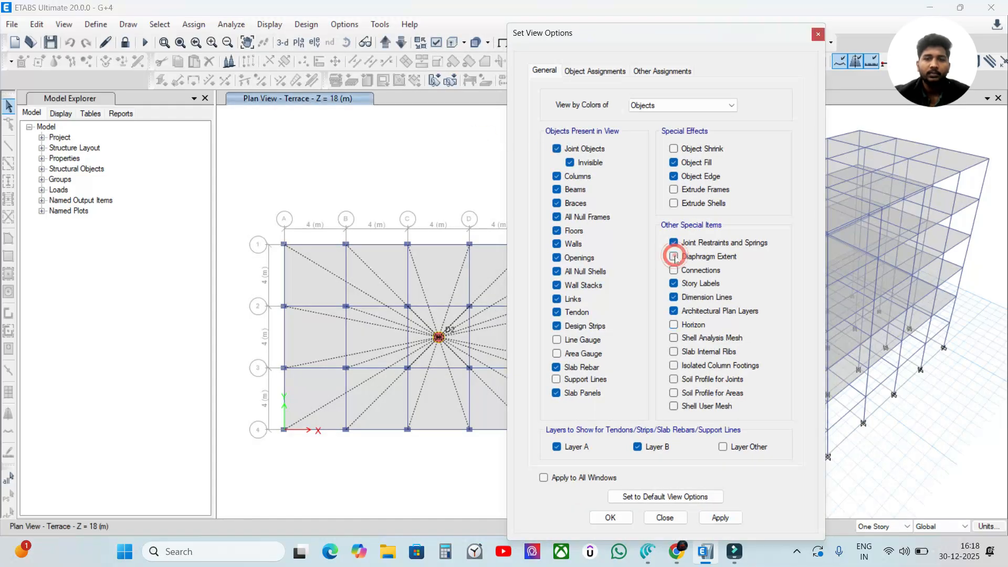
click(719, 518)
click(610, 518)
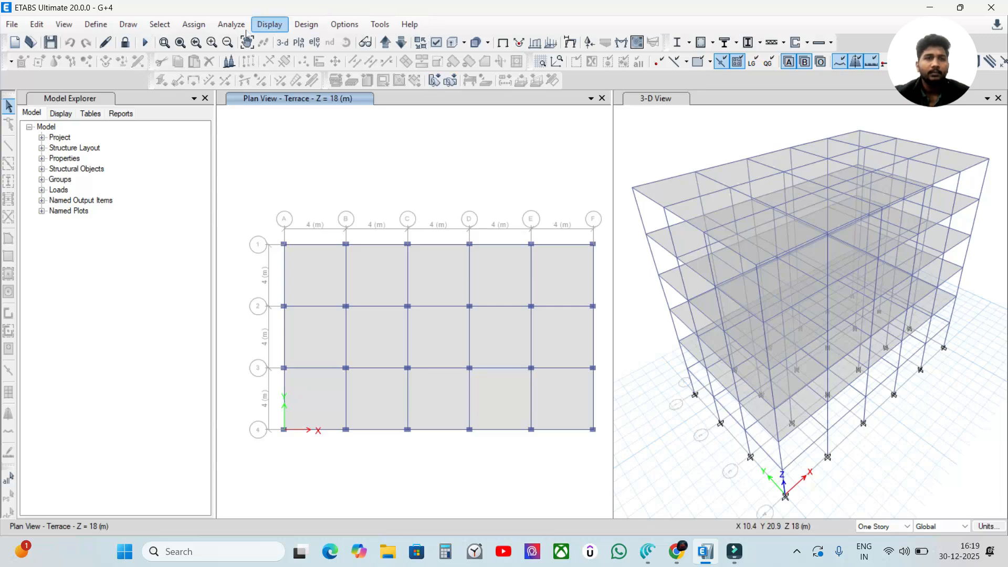
click(128, 25)
mouse_move(96, 25)
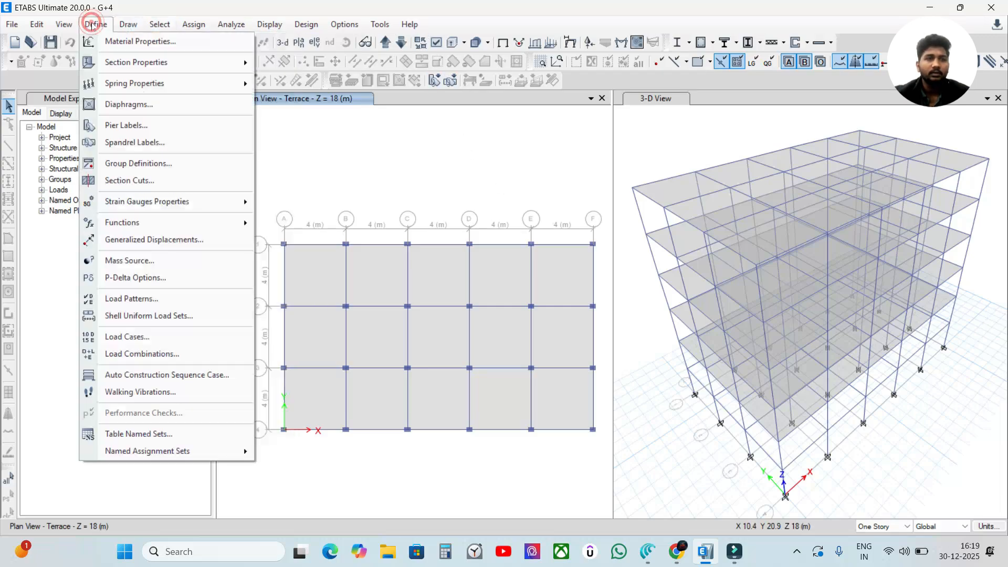
click(131, 107)
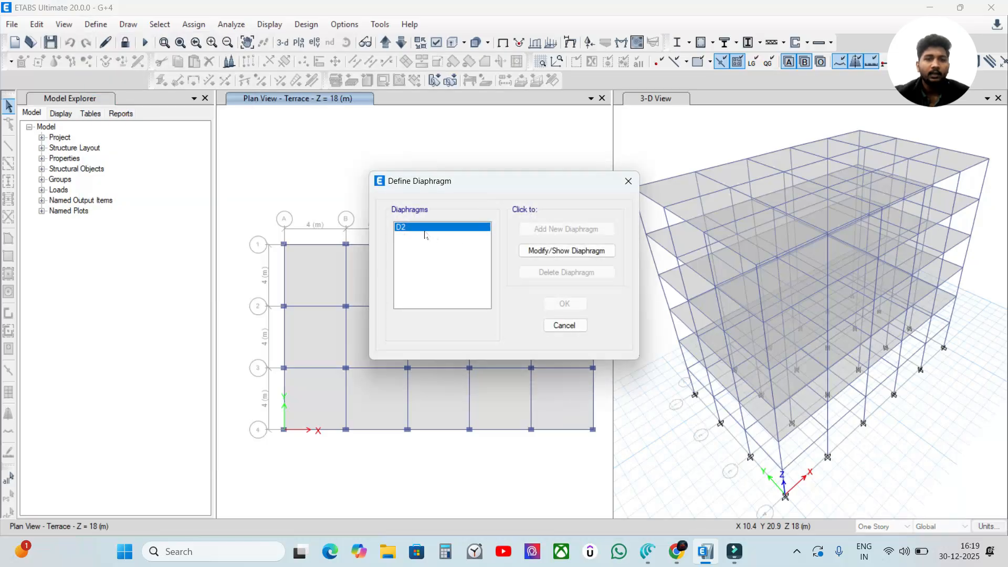
click(557, 324)
Step: Unlock the model, accepting deletion of the analysis results, and add a rigid diaphragm named D1
click(125, 42)
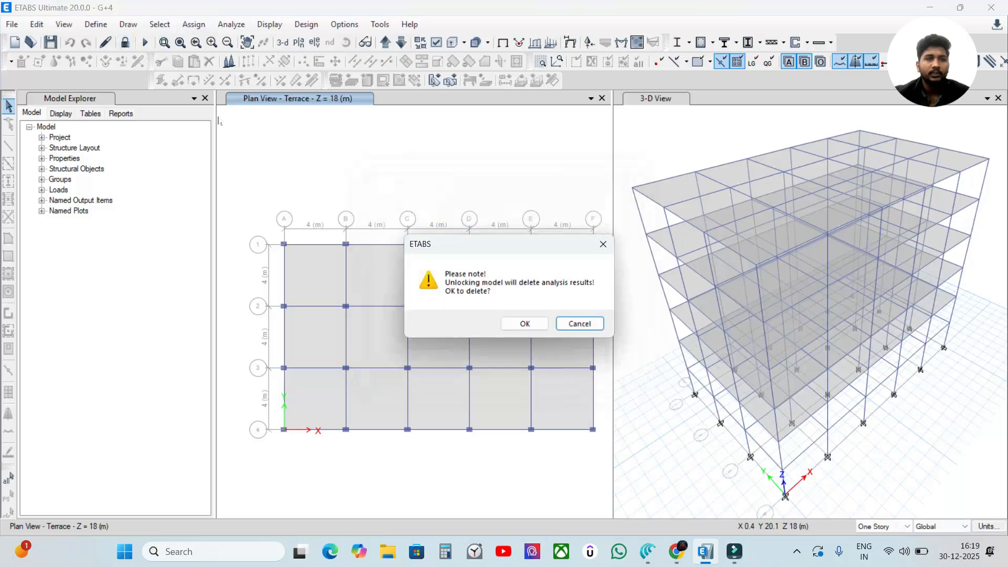
click(531, 323)
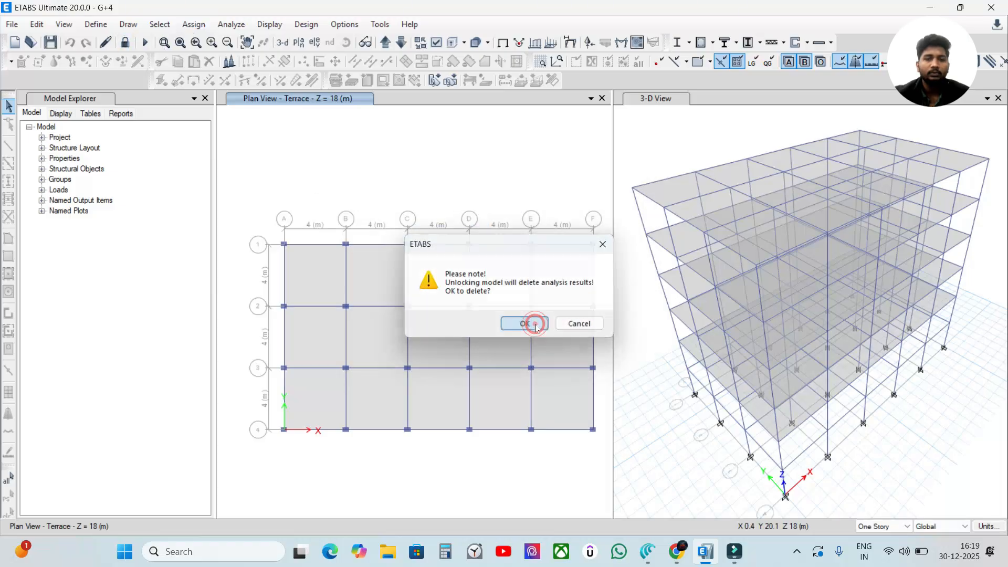
click(93, 24)
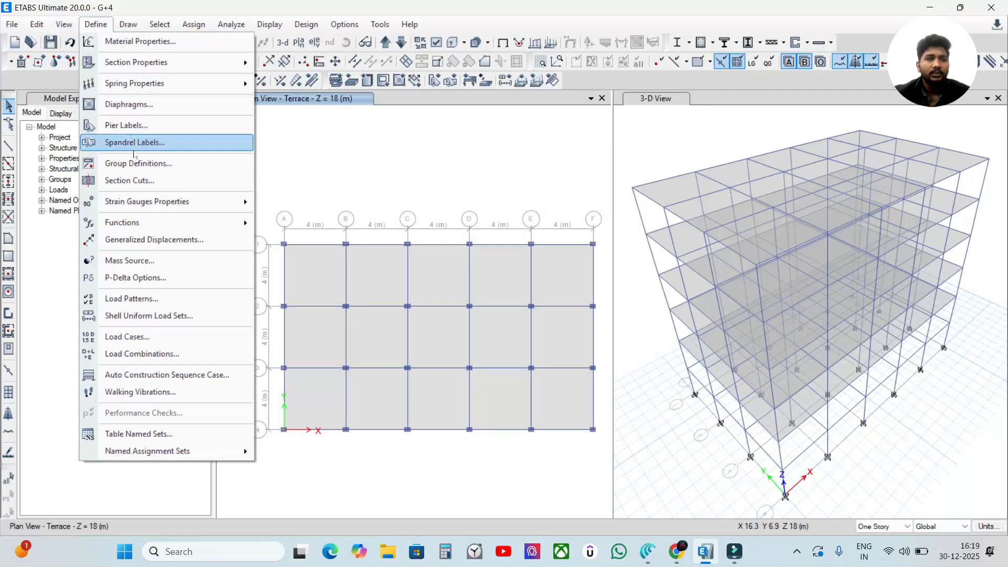
click(133, 109)
drag(450, 187, 435, 164)
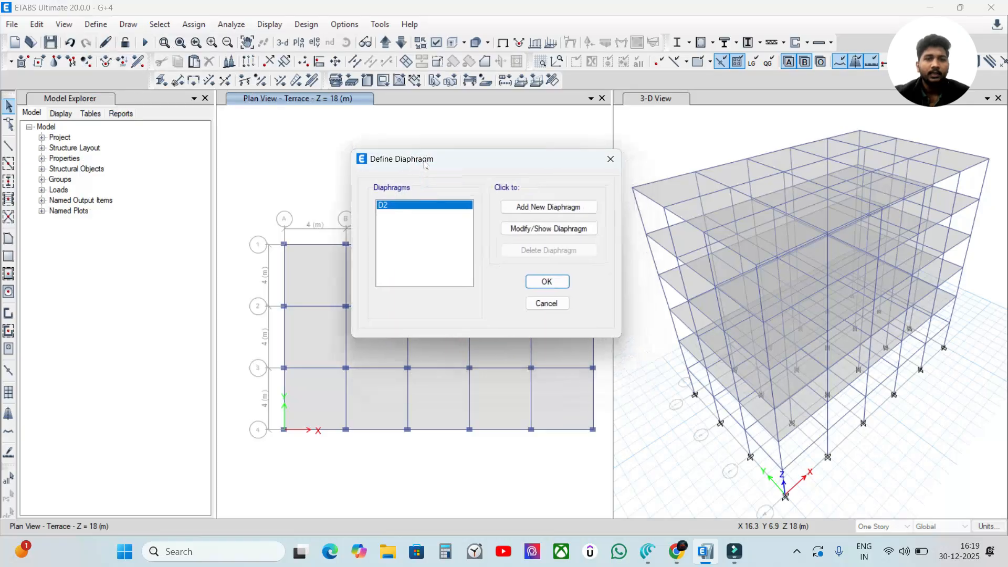
click(531, 208)
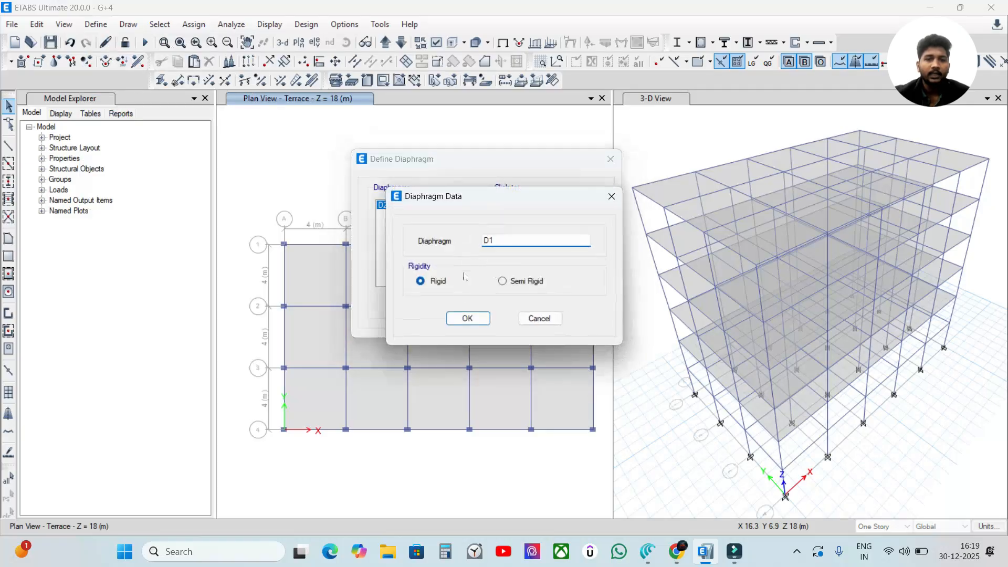
click(472, 318)
Step: Delete diaphragm D2 from the diaphragm definitions and save the updated list
click(389, 214)
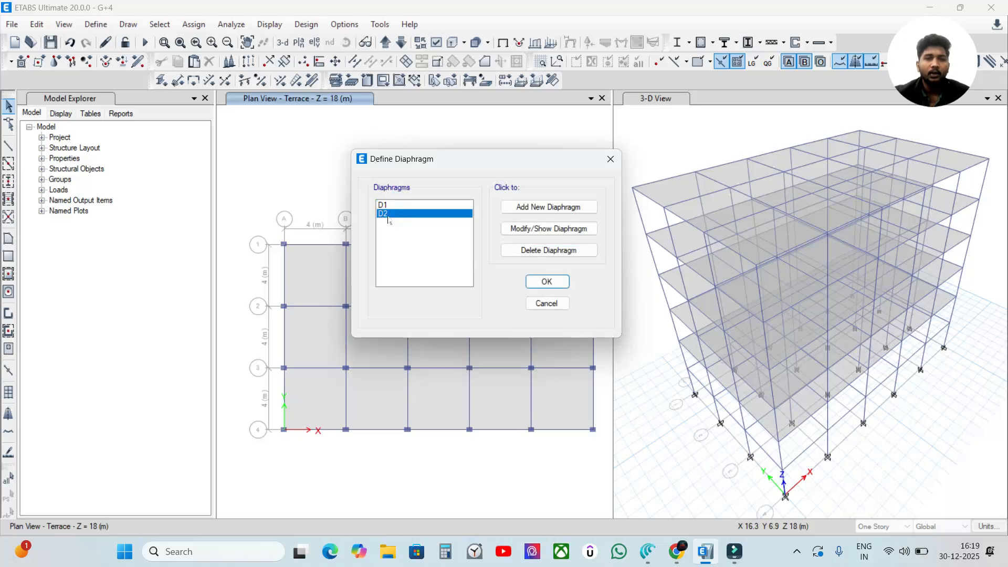
click(546, 250)
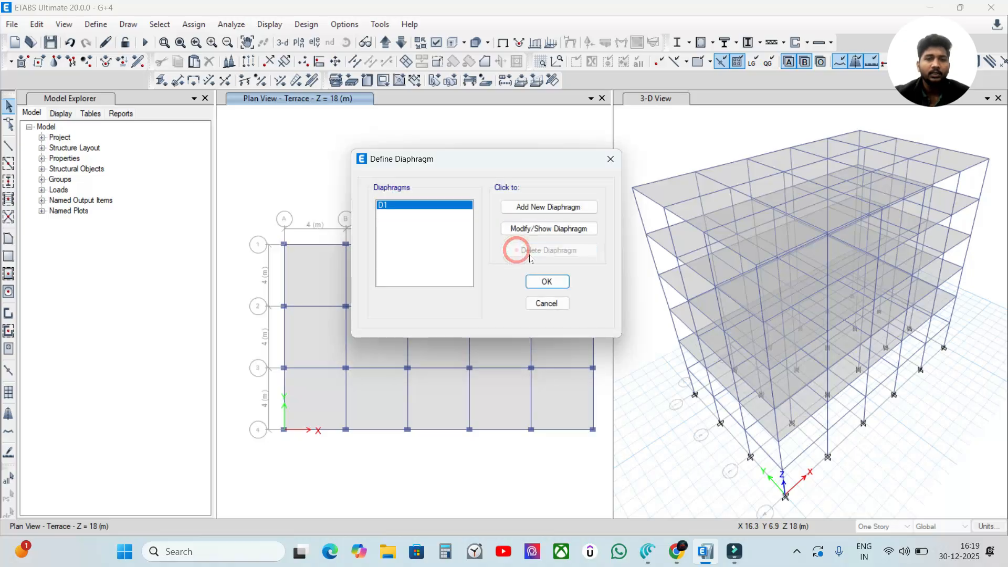
click(545, 282)
click(489, 155)
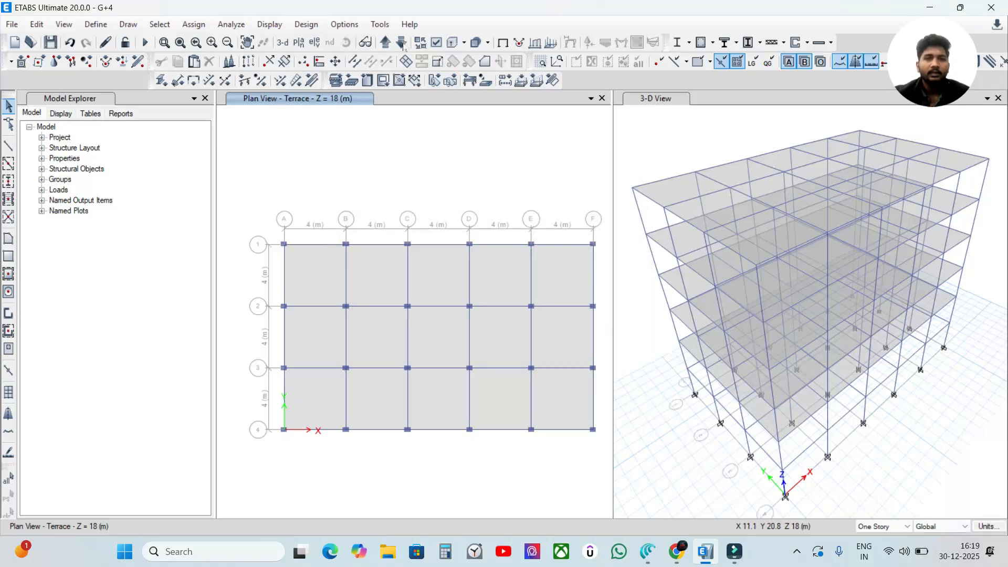
Step: Enable the Diaphragm Extent display in the Terrace plan view
click(104, 42)
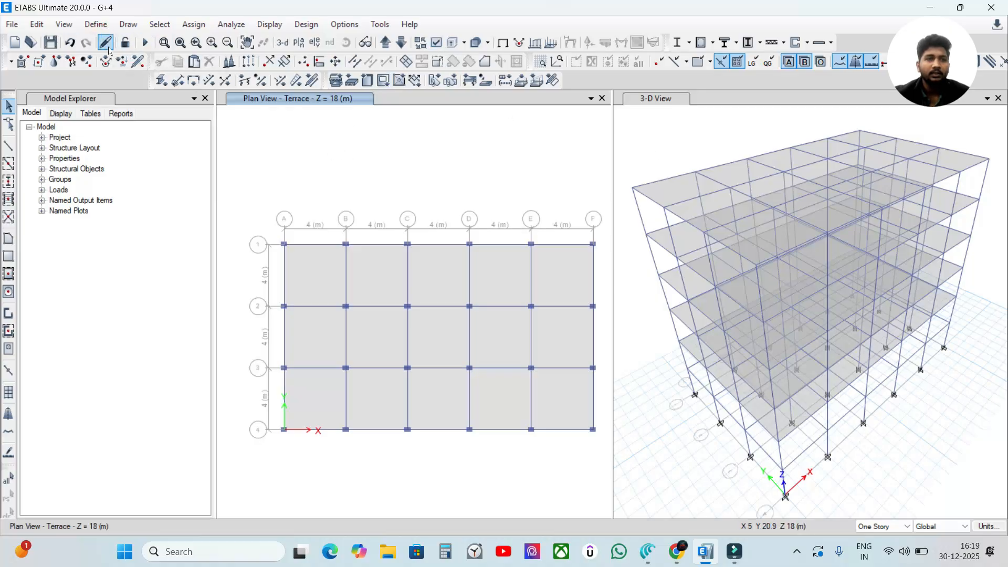
click(439, 44)
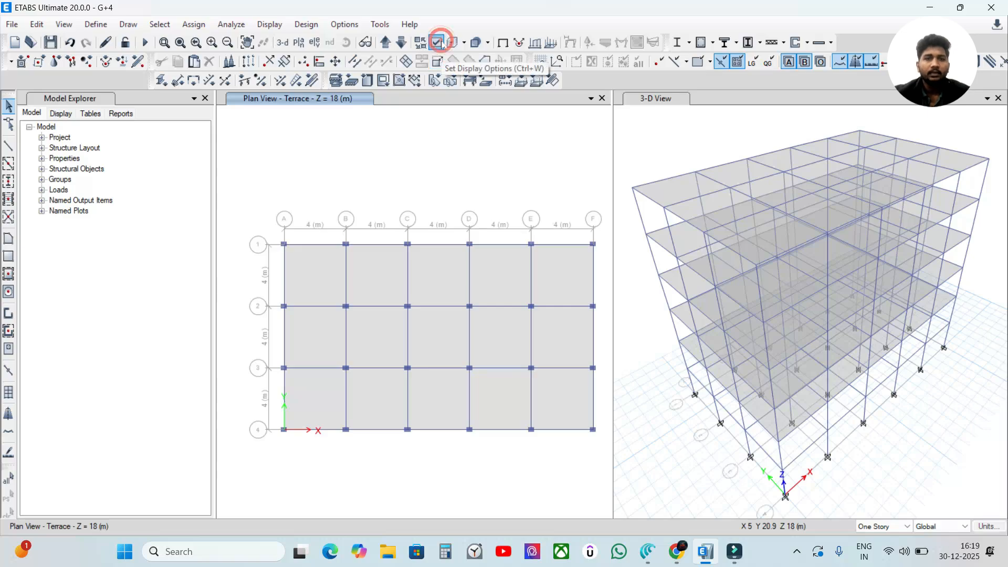
click(682, 257)
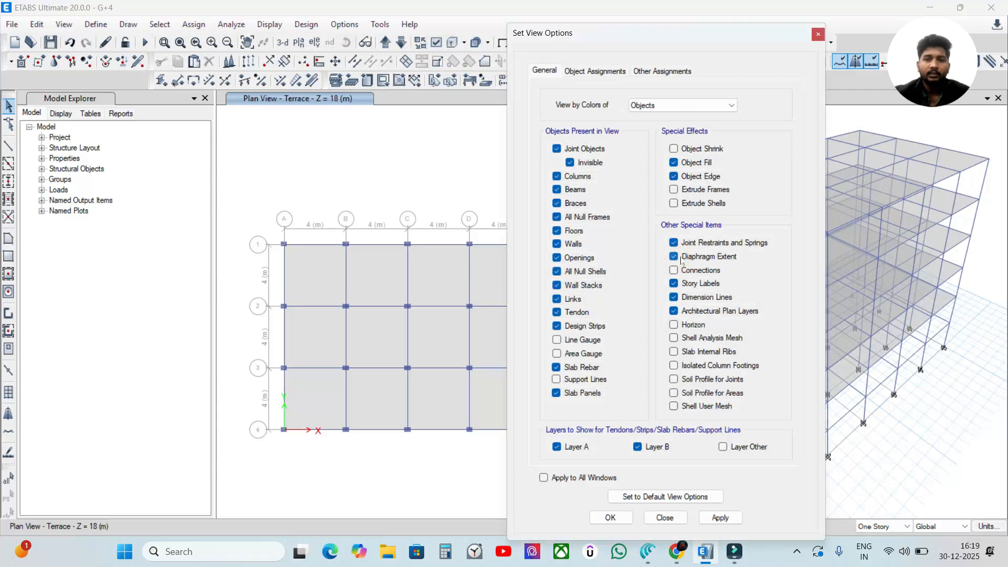
click(720, 518)
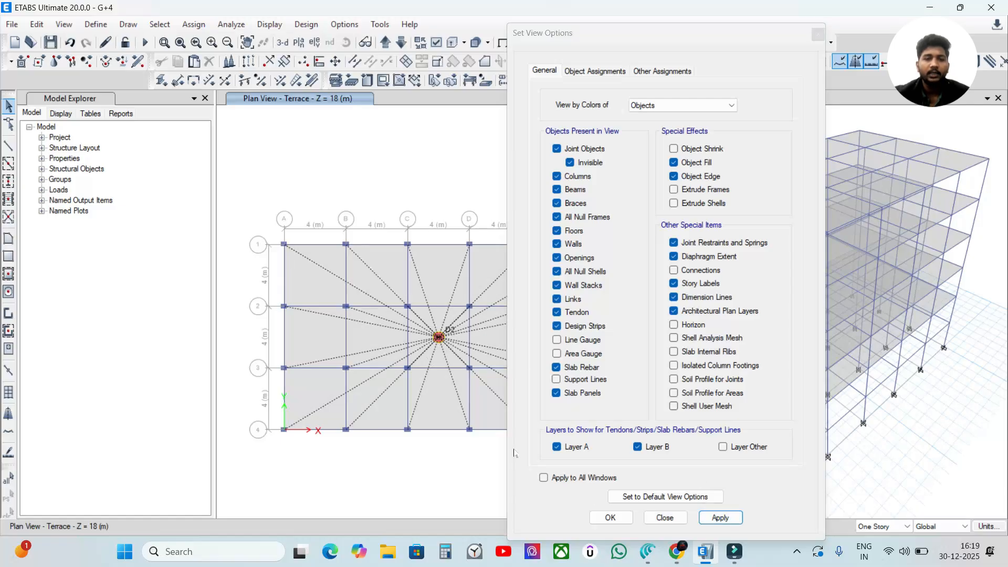
click(610, 519)
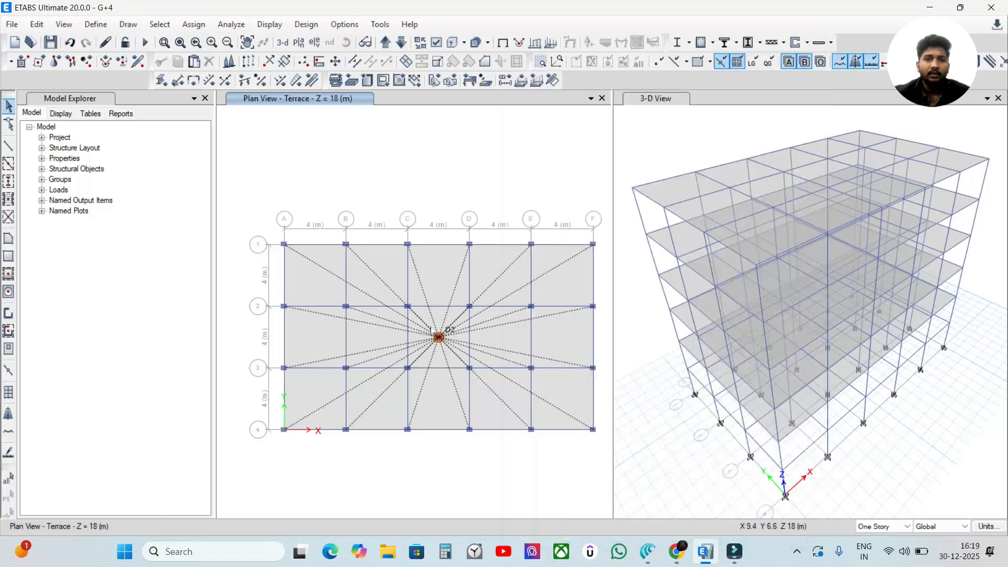
Step: Review the list of defined diaphragms against the diaphragm label drawn on the Terrace plan
click(87, 29)
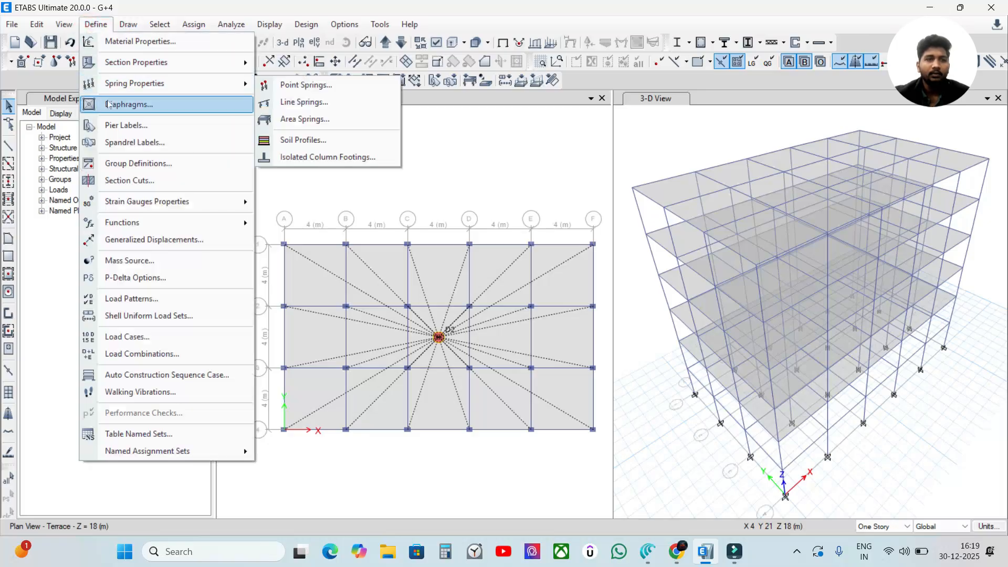
click(131, 103)
drag(493, 186, 709, 127)
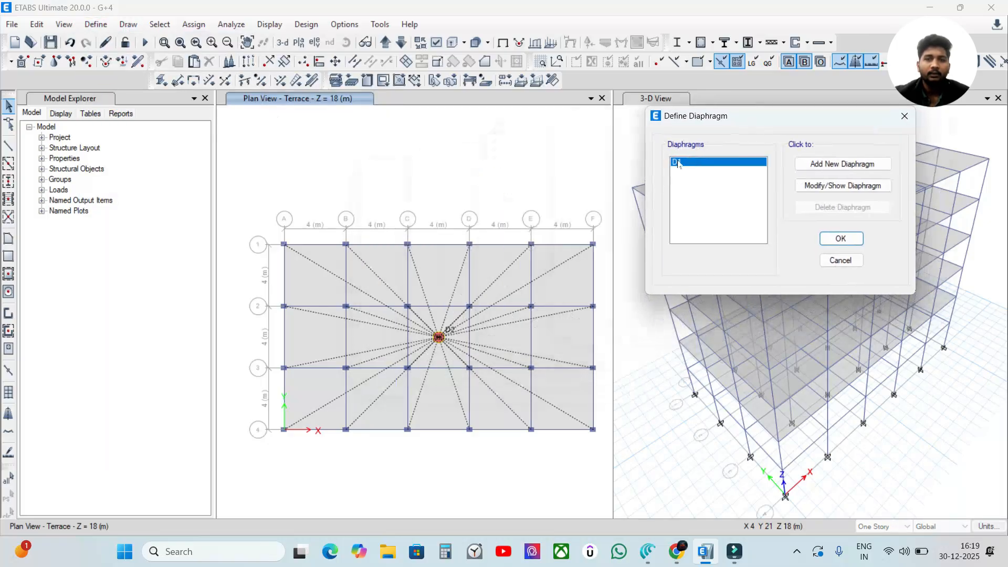
click(840, 238)
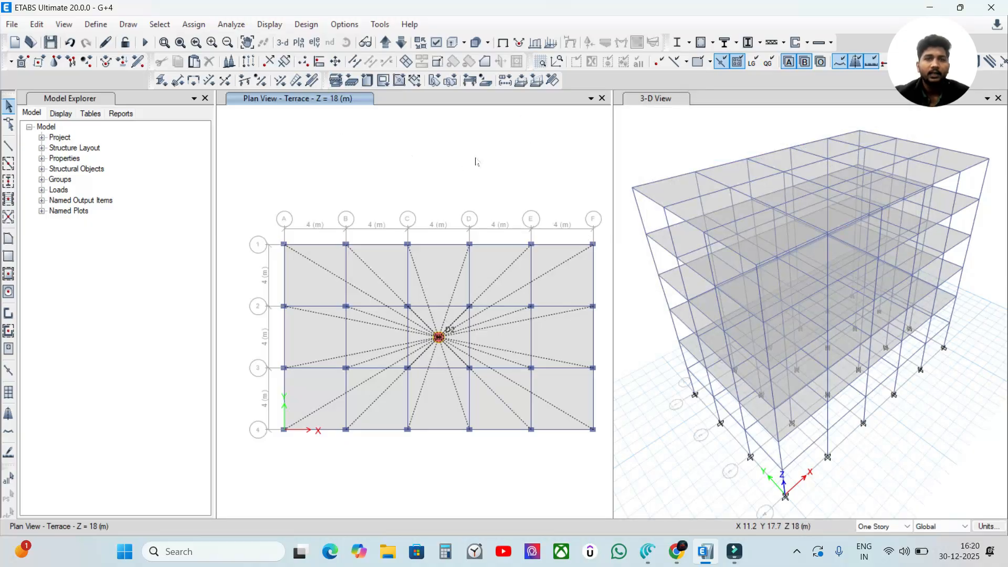
Step: Enable the Diaphragm Extent display in the 3D view
click(640, 142)
click(393, 139)
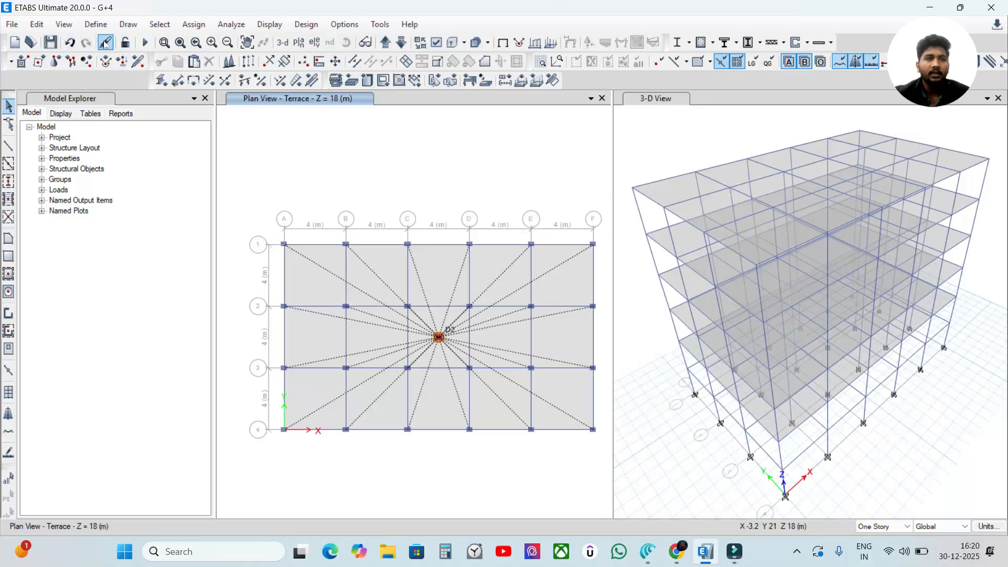
click(662, 139)
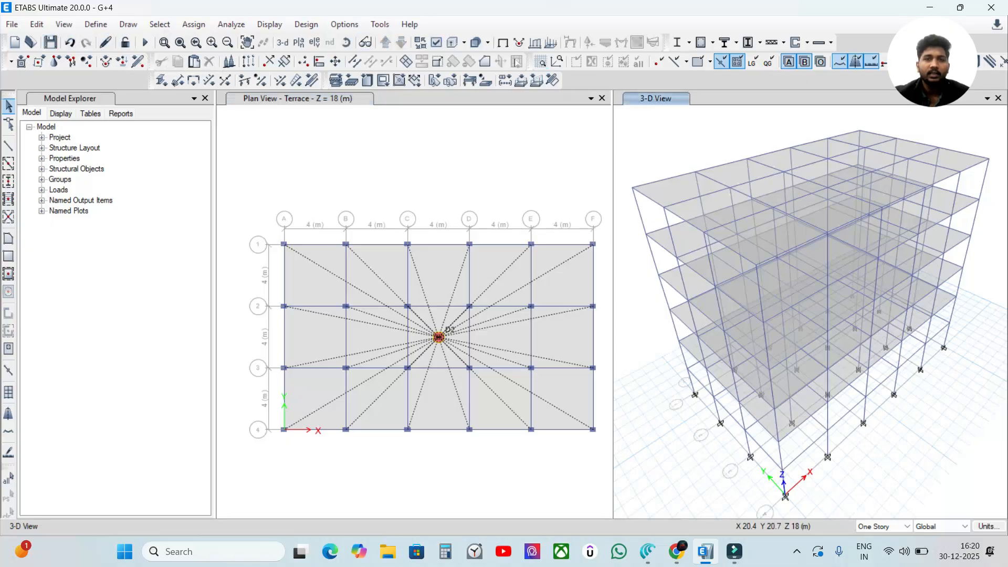
click(436, 42)
click(673, 256)
click(719, 517)
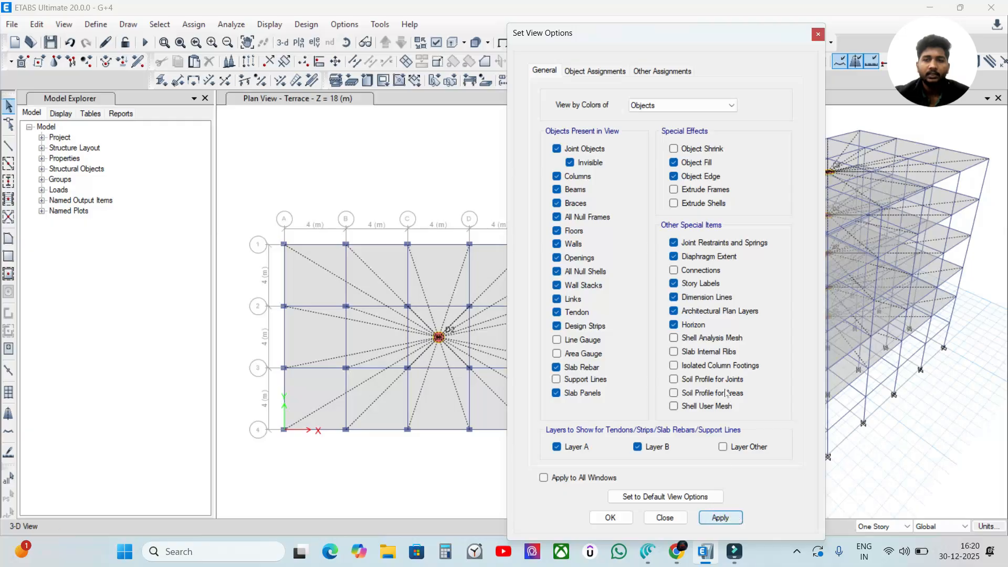
drag(651, 32, 440, 30)
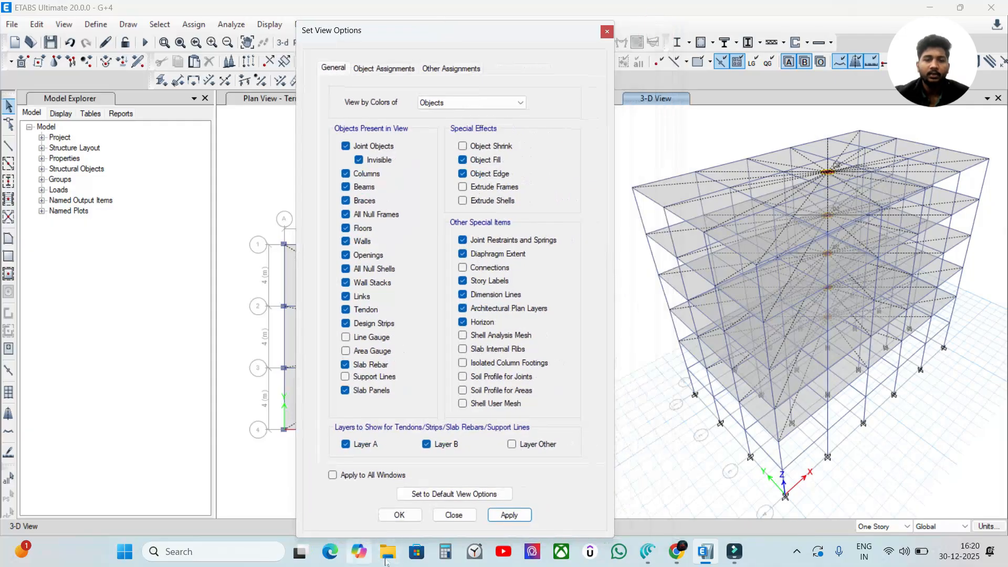
click(400, 515)
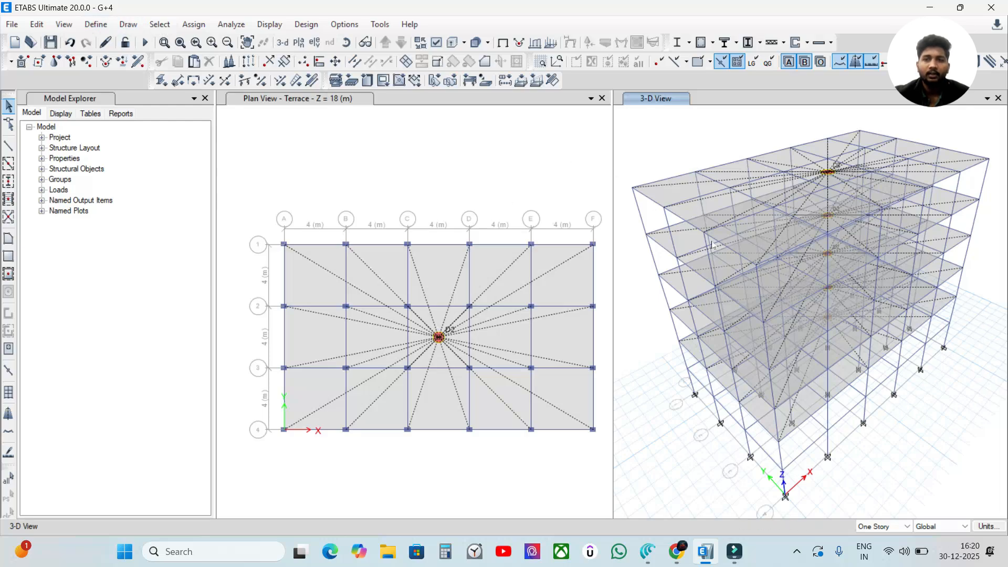
Step: Reopen the G+4.EDB model file from the Etabs file folder
click(12, 25)
click(16, 27)
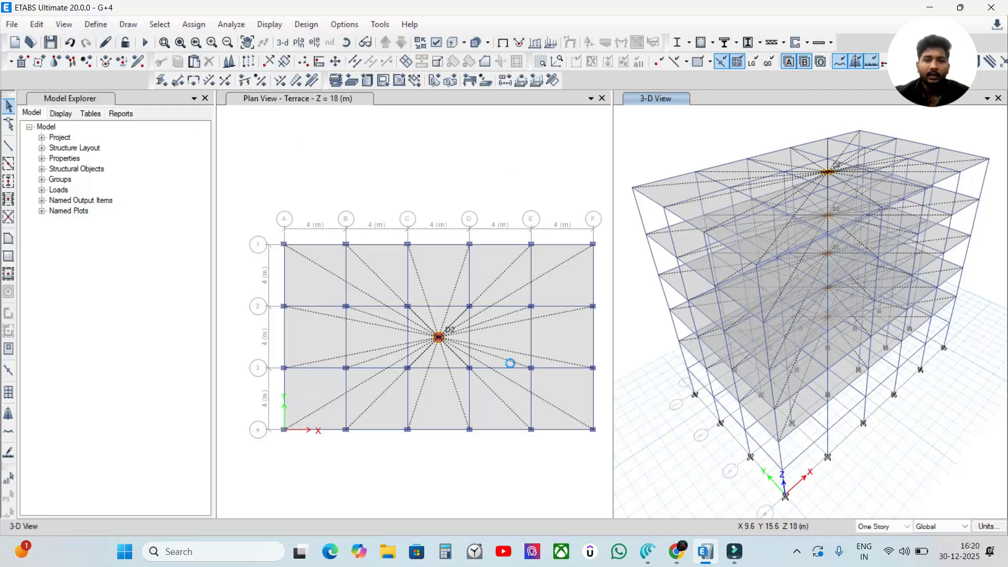
click(12, 24)
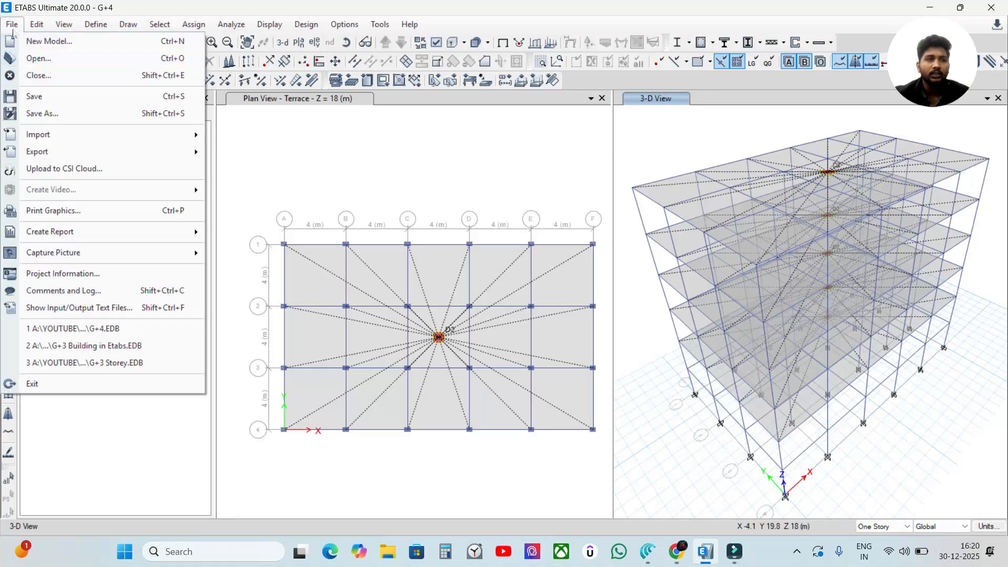
click(39, 60)
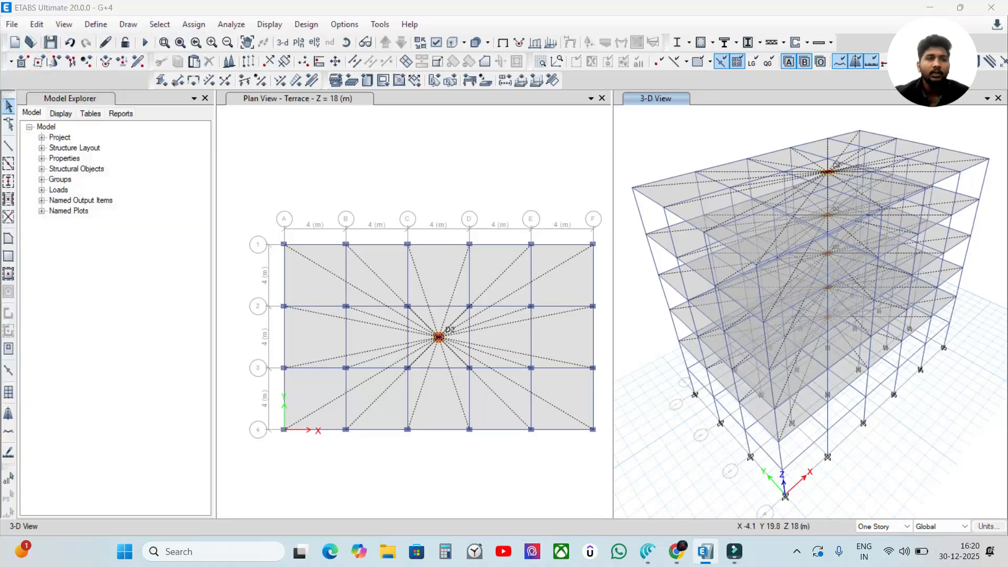
click(471, 149)
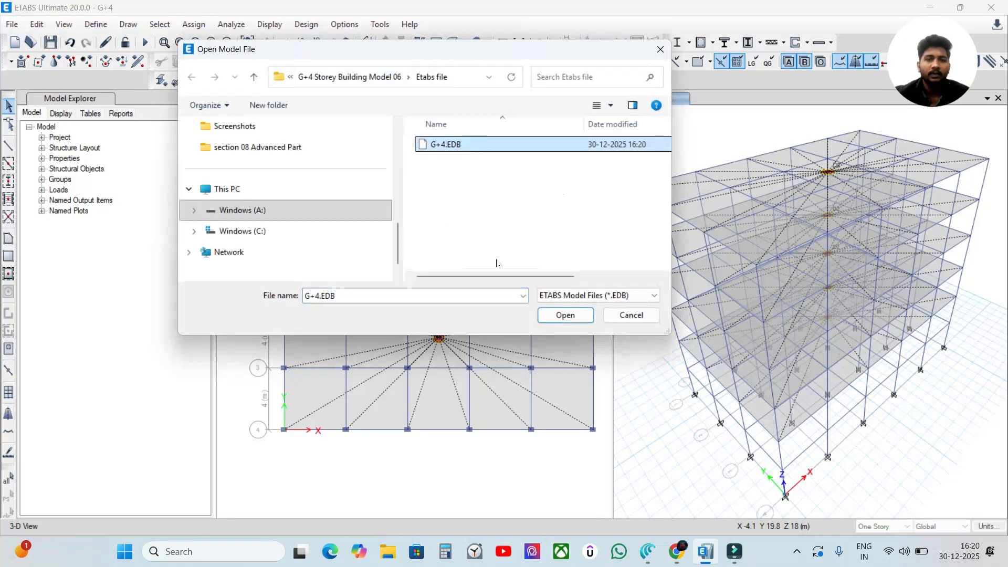
click(564, 319)
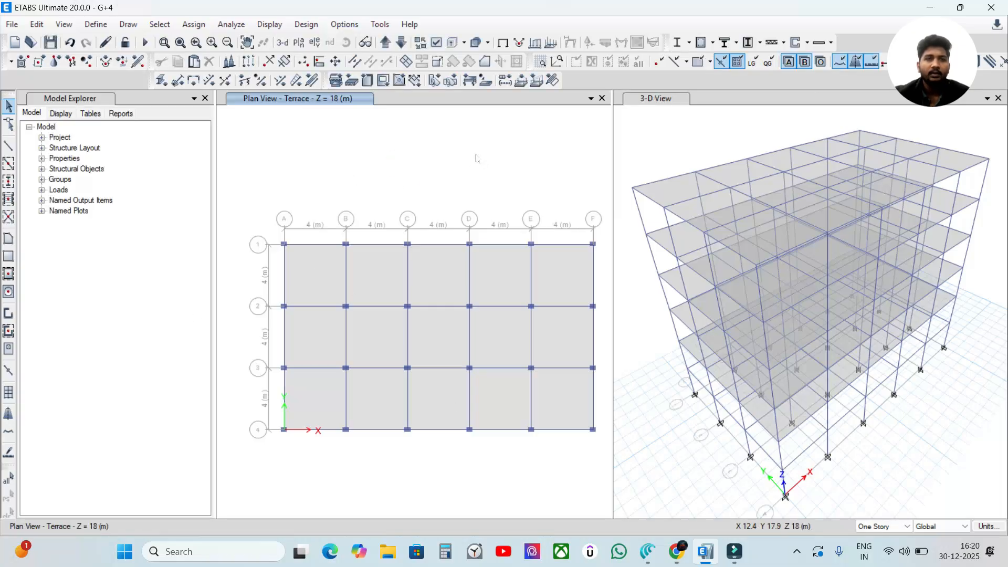
Step: Review the list of defined diaphragms in the reopened model
click(96, 24)
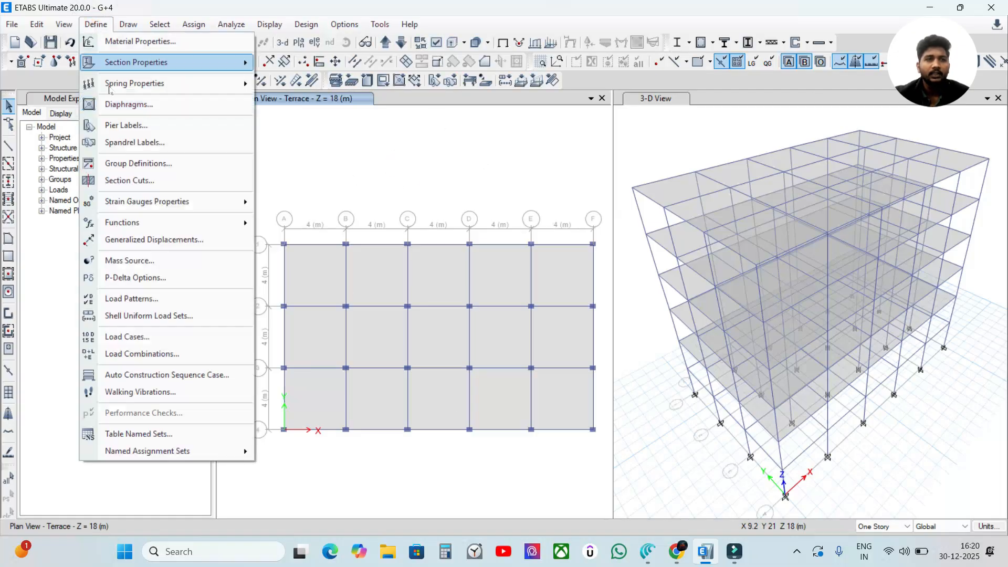
click(121, 105)
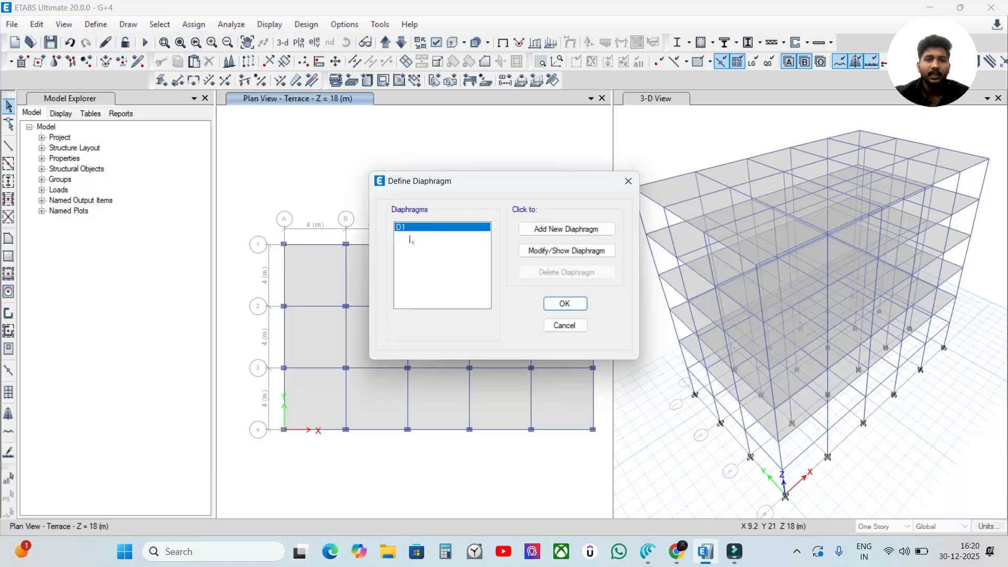
click(565, 305)
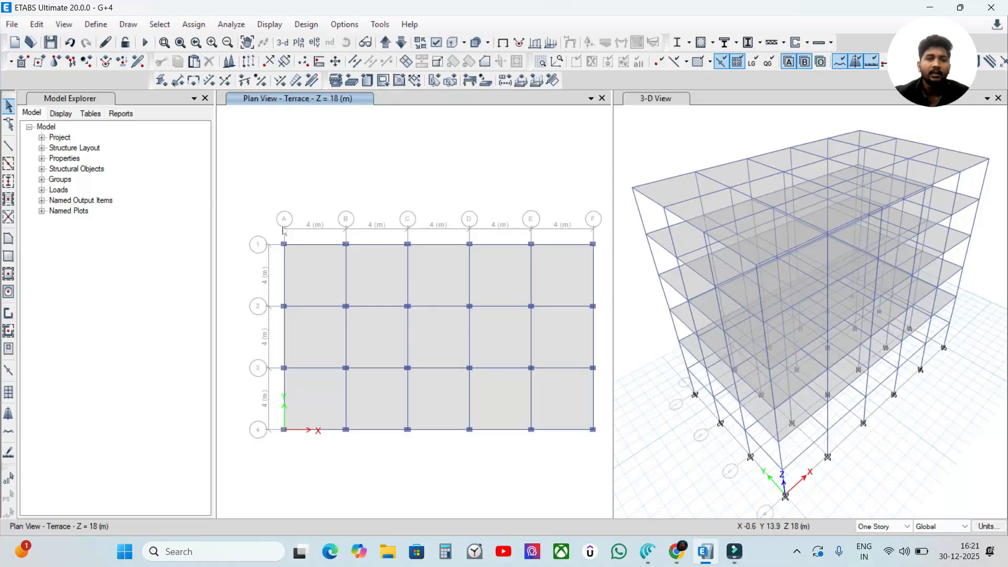
Step: Apply the view options with Diaphragm Extent turned on to the Terrace plan view
click(438, 44)
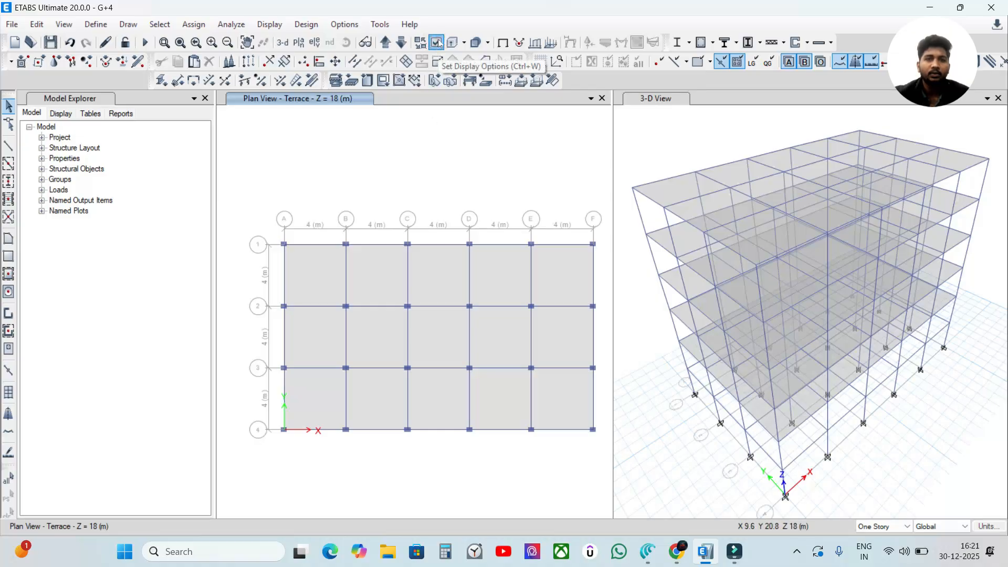
drag(427, 37, 568, 27)
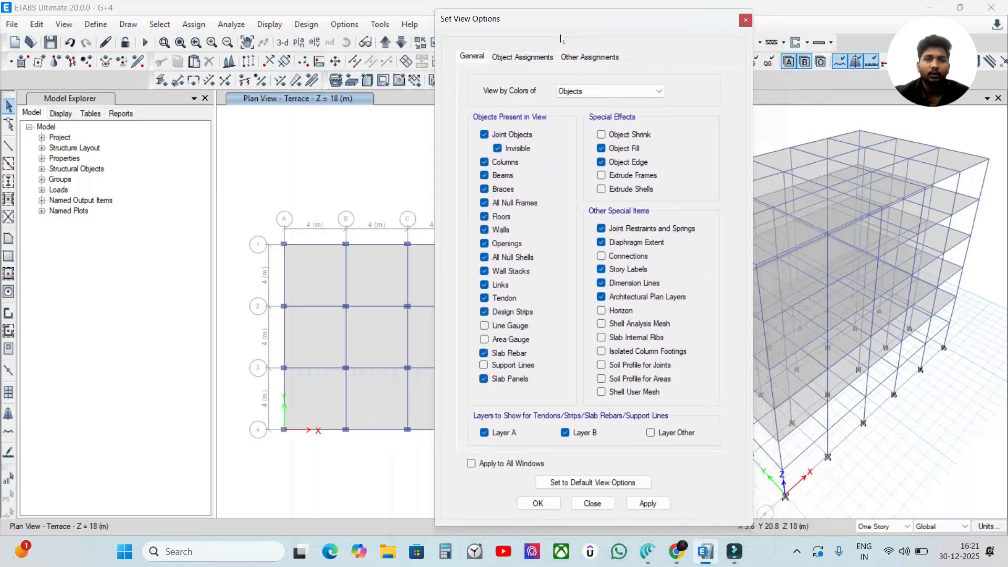
click(648, 503)
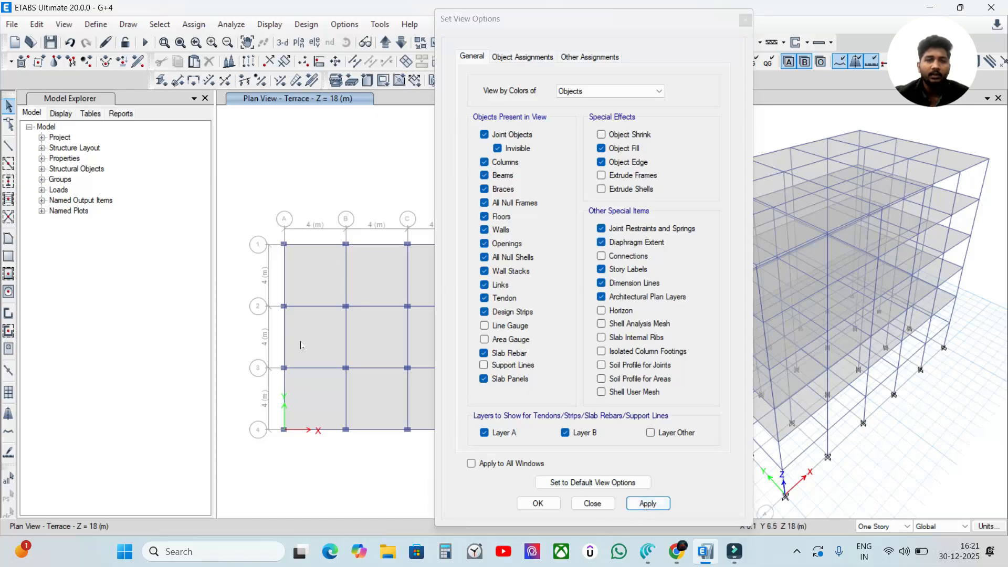
click(538, 503)
Step: Apply the view options with Diaphragm Extent turned on to the 3D view
click(652, 153)
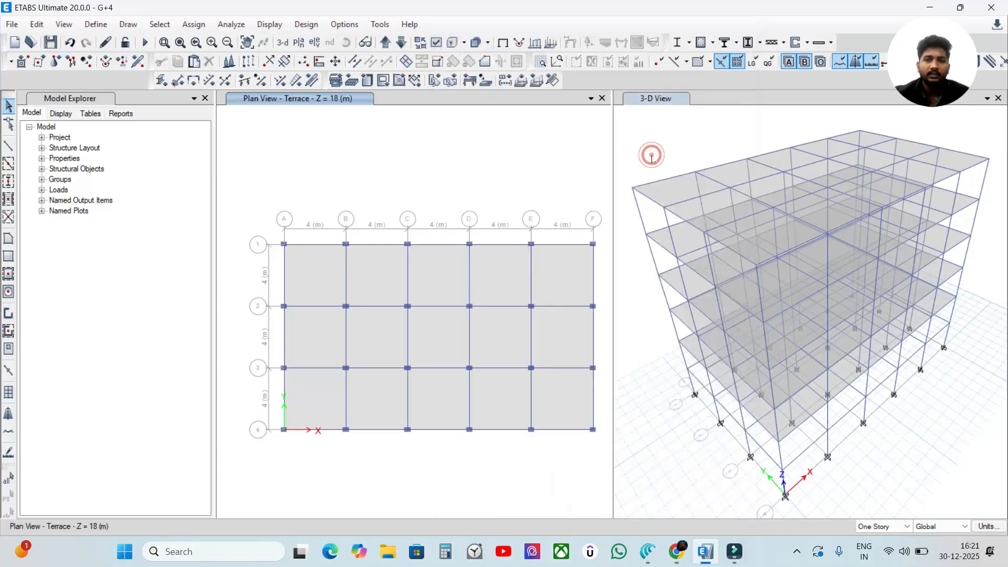
click(435, 42)
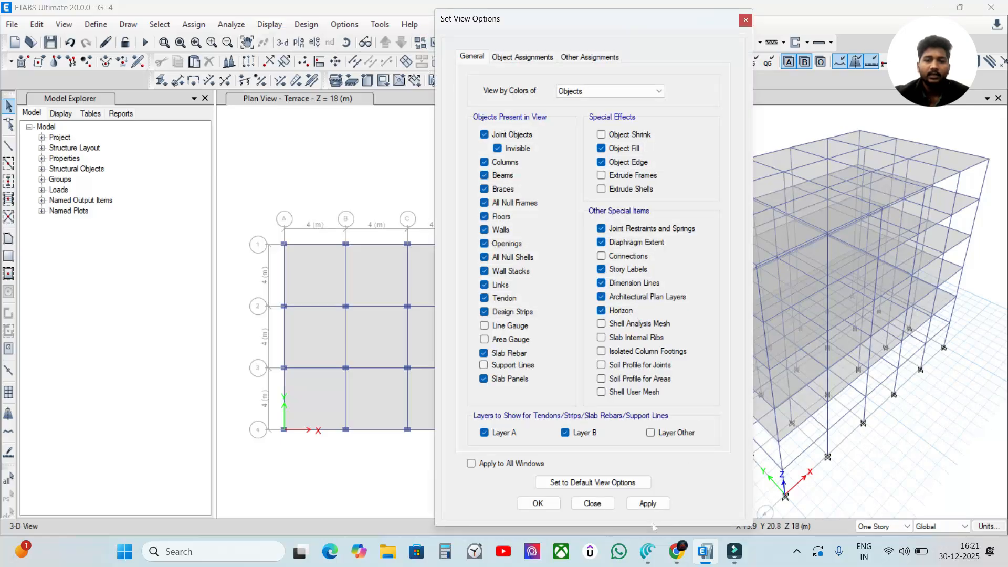
click(651, 504)
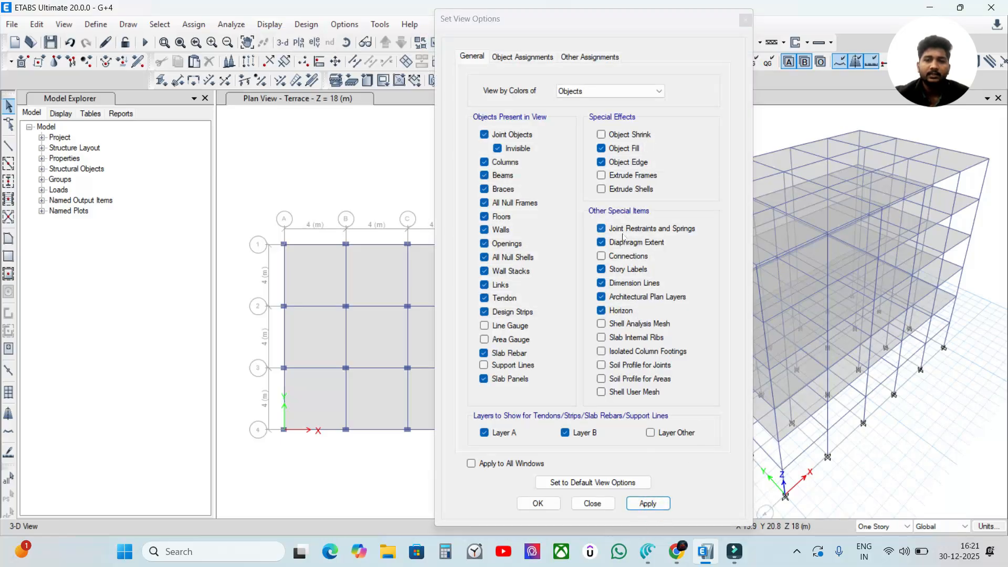
click(648, 503)
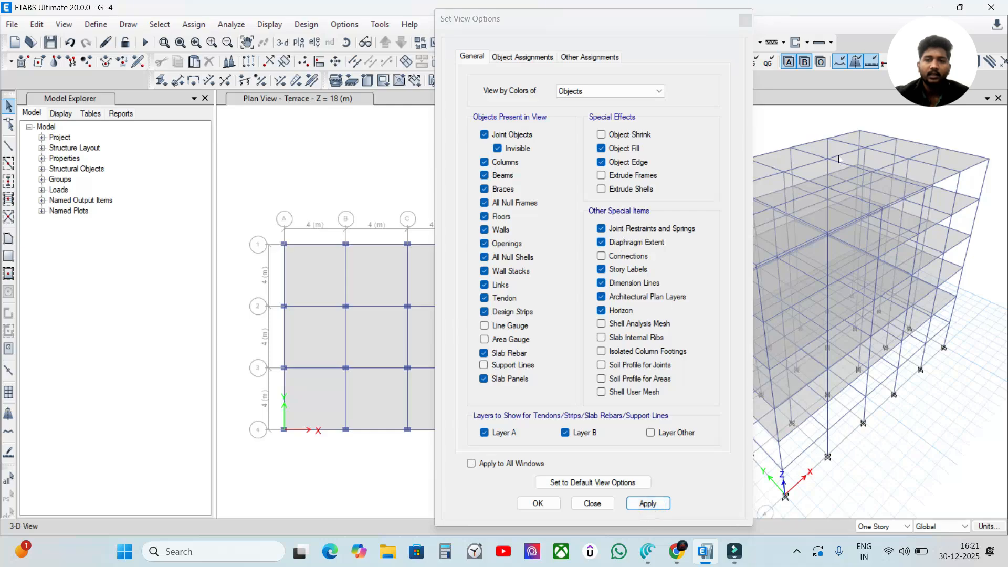
drag(549, 18, 488, 20)
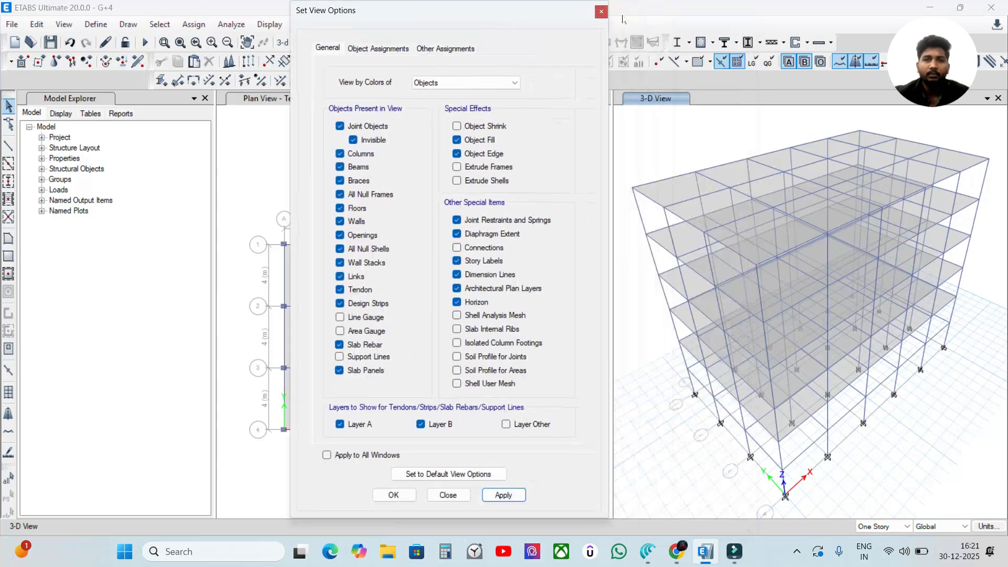
click(601, 12)
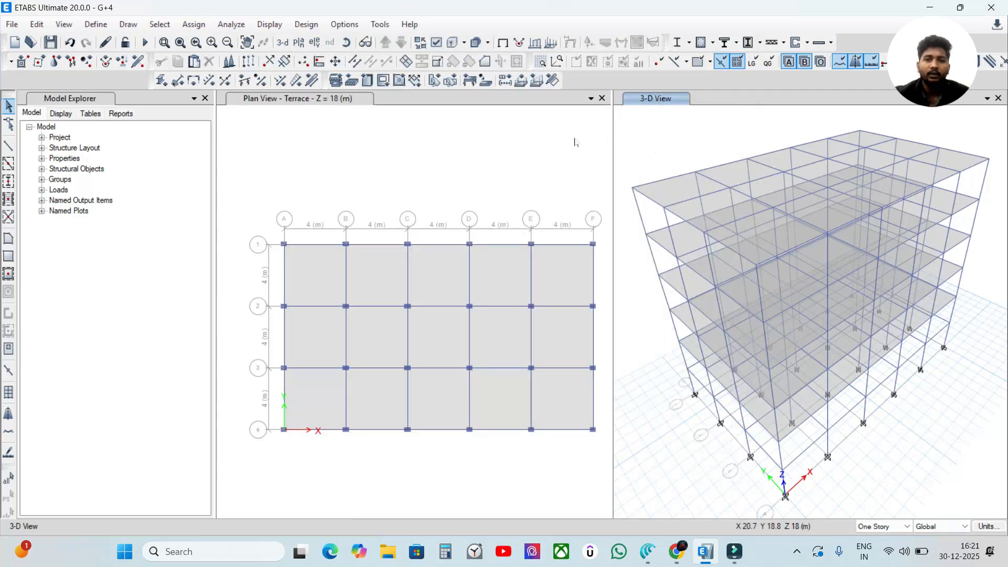
click(12, 25)
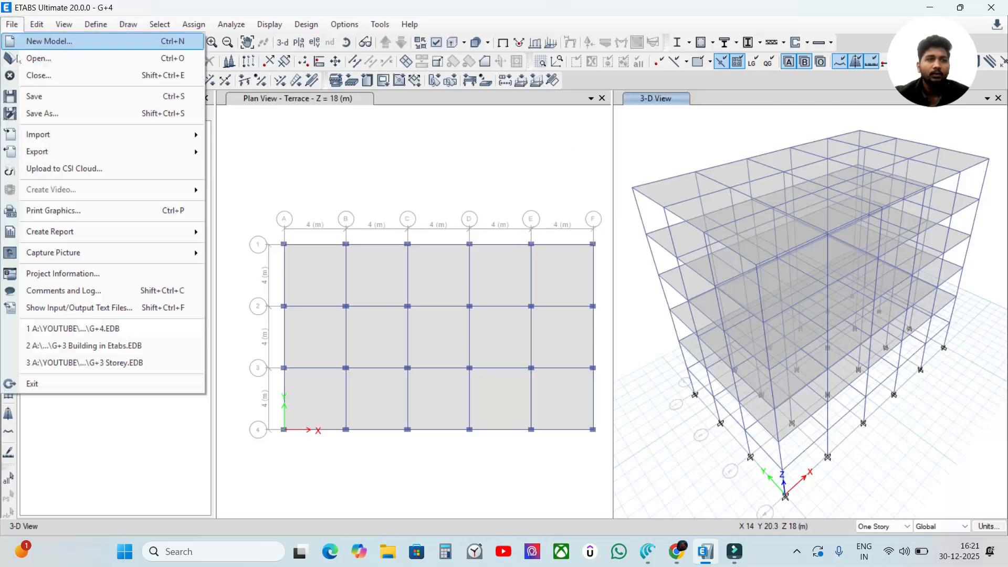
click(362, 111)
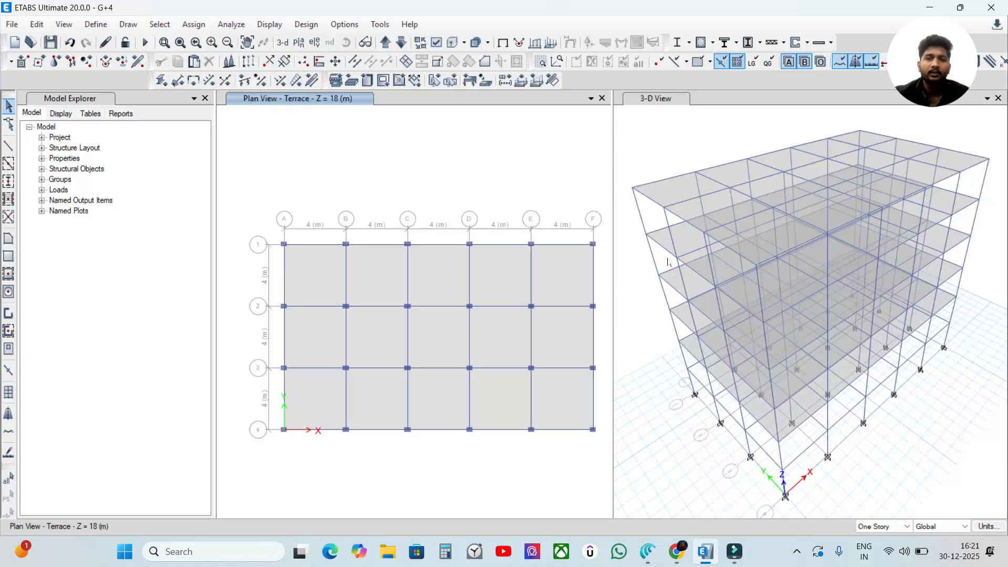
Step: Add four rigid diaphragms named D2, D3, D4 and D5 to the diaphragm definitions
click(96, 24)
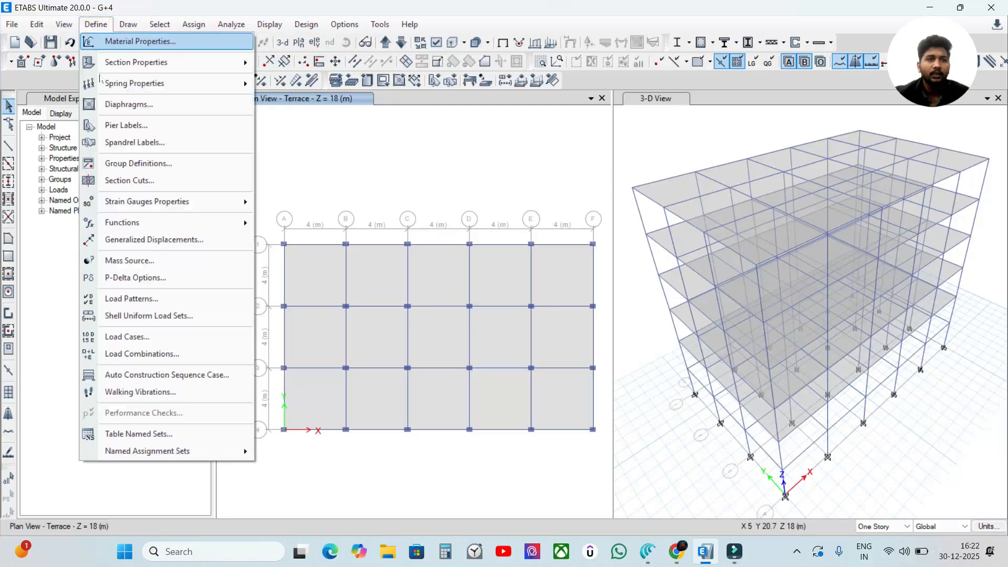
click(129, 104)
drag(454, 178, 371, 128)
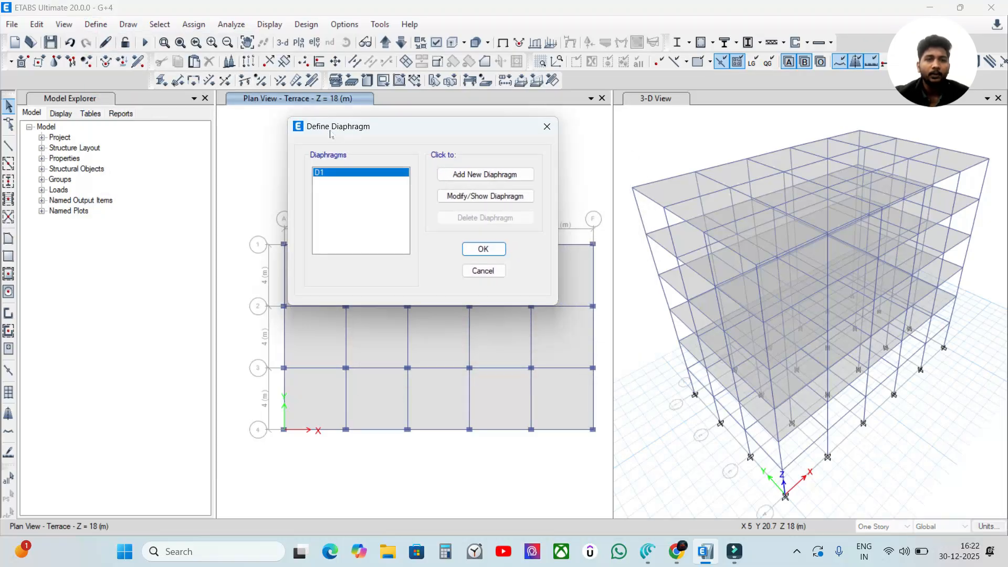
click(476, 176)
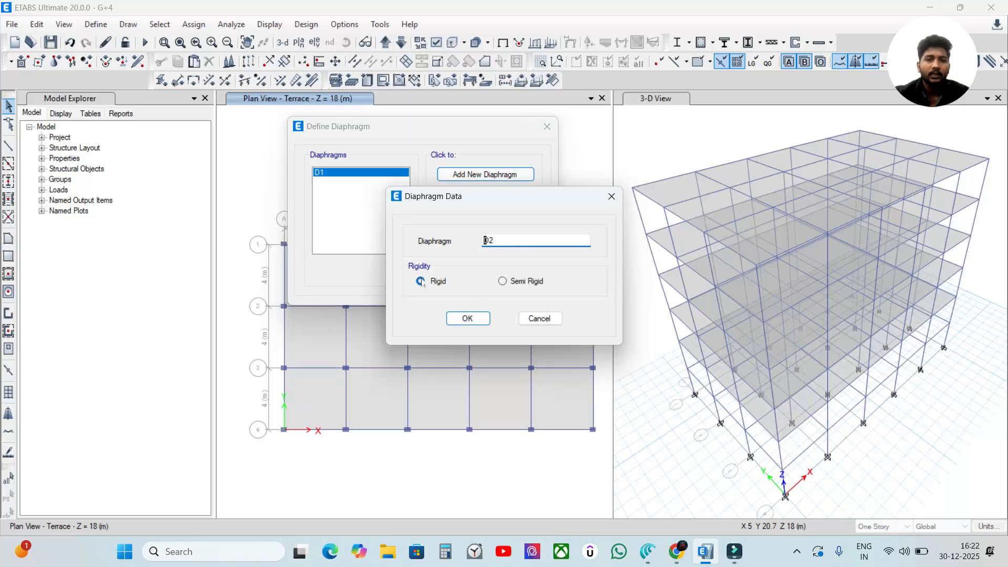
click(465, 316)
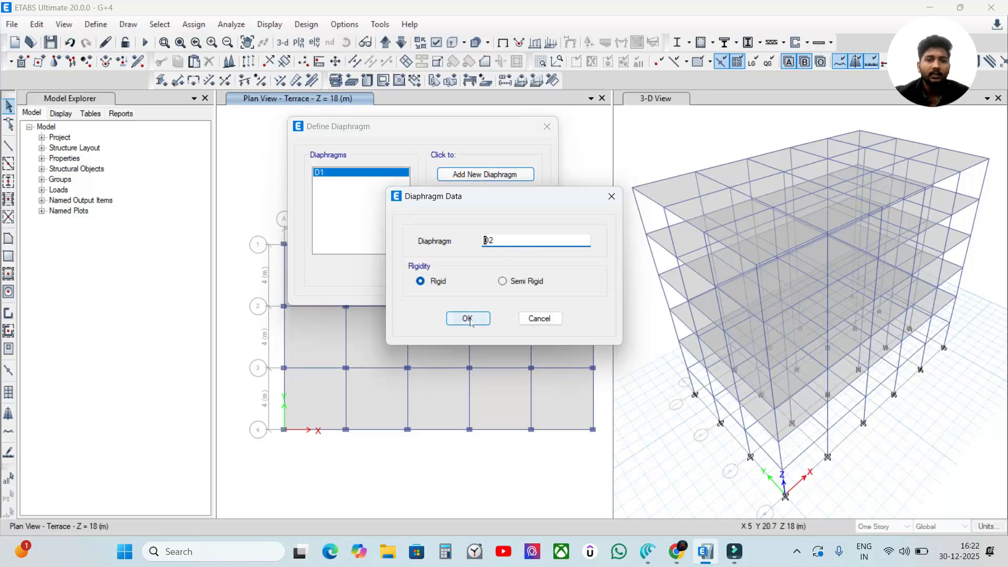
click(489, 175)
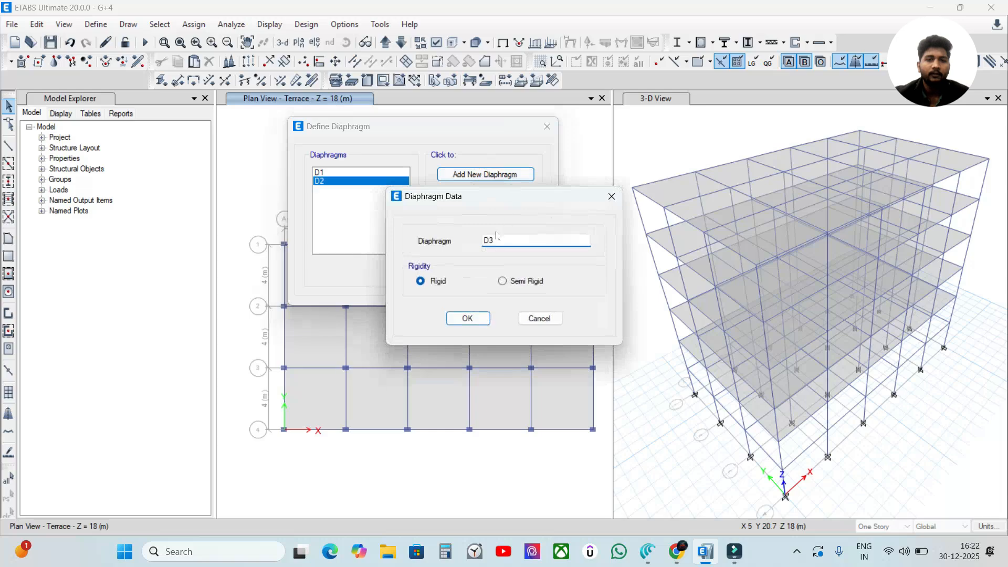
click(467, 318)
click(467, 174)
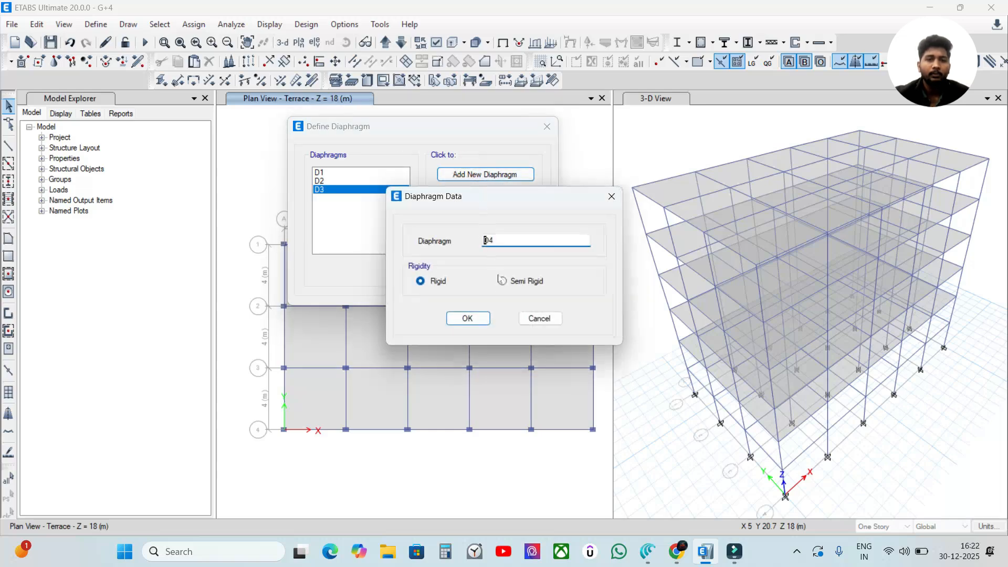
click(479, 319)
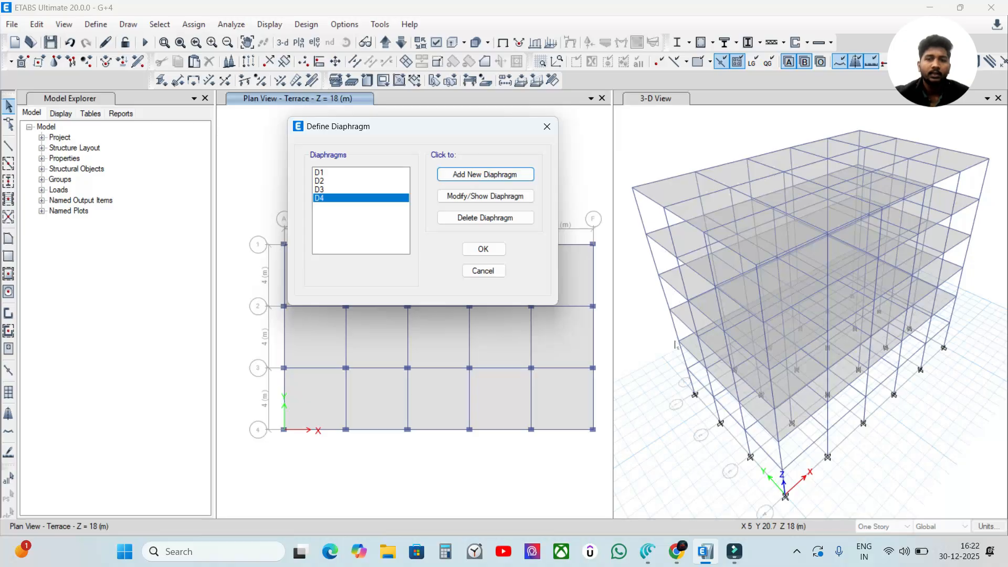
click(485, 175)
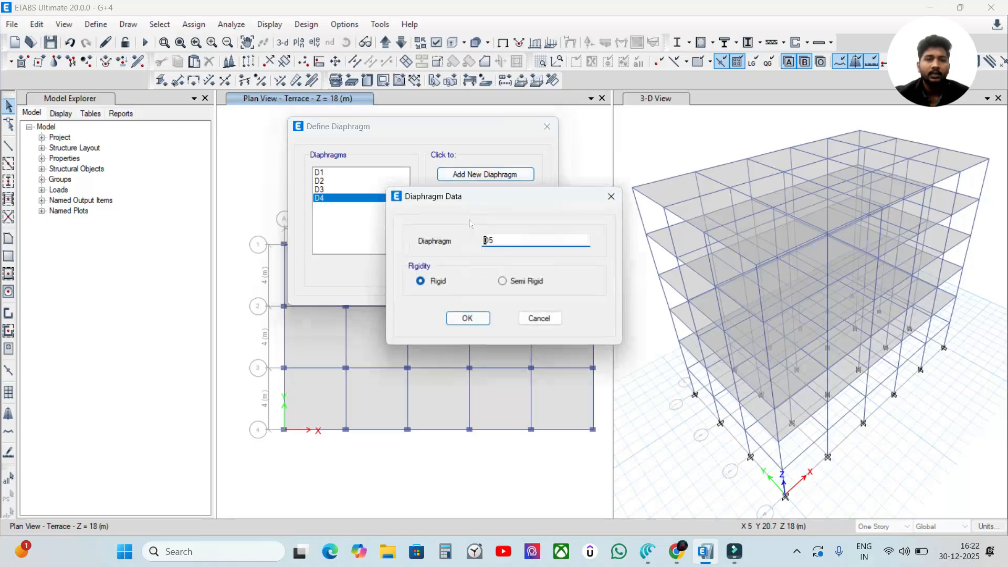
click(467, 318)
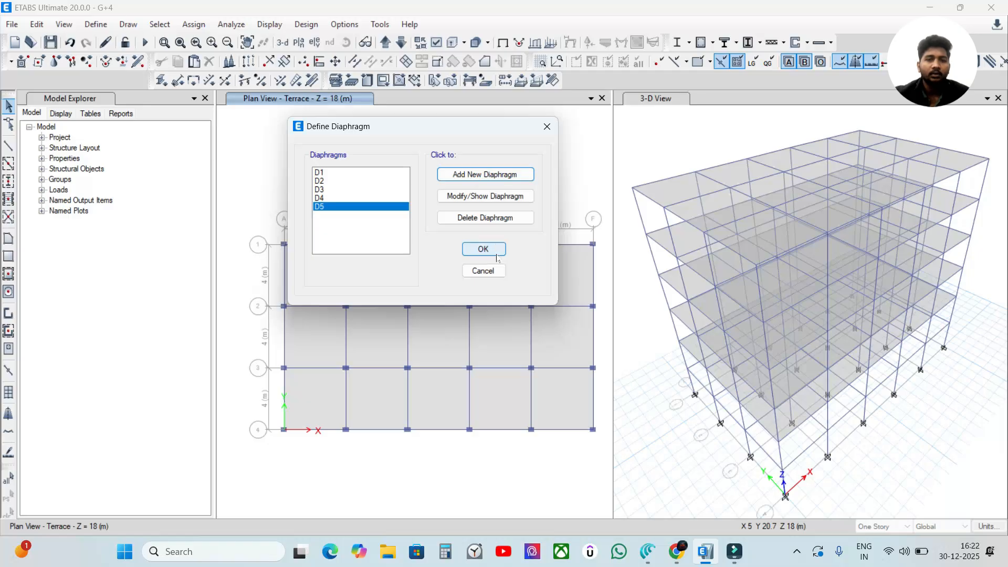
Step: Check the rigidity setting of diaphragm D5 and save the diaphragm definitions
click(457, 196)
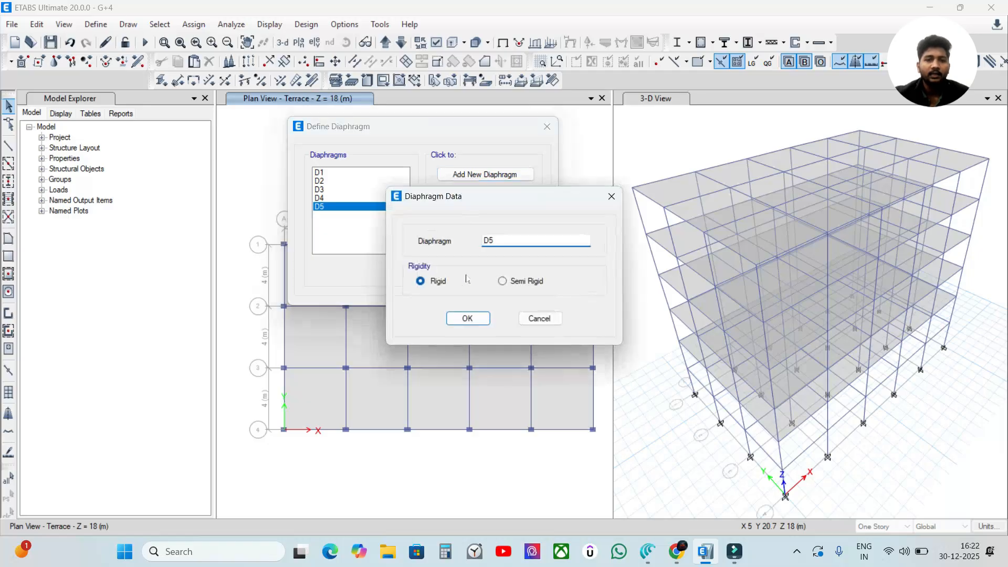
click(466, 318)
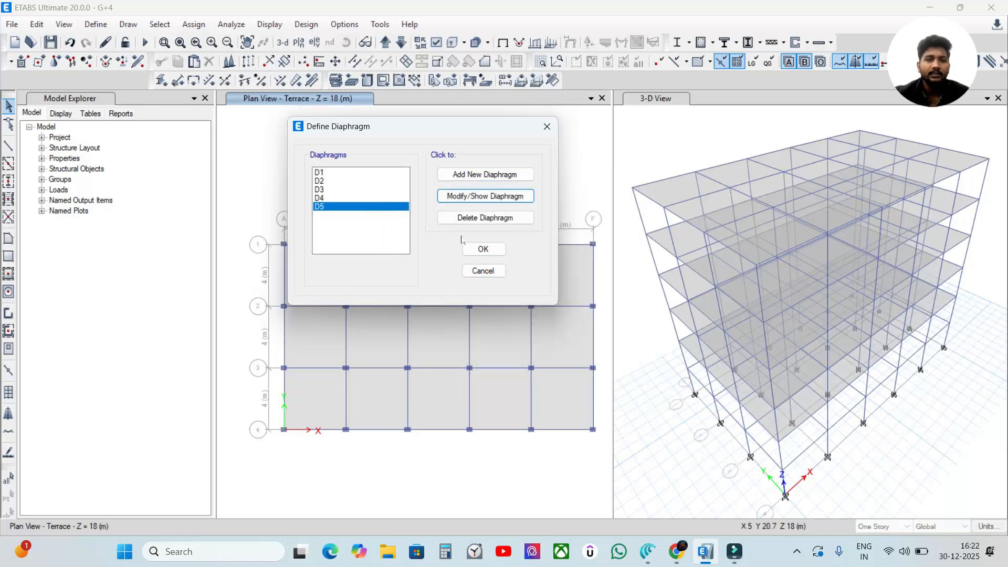
click(490, 252)
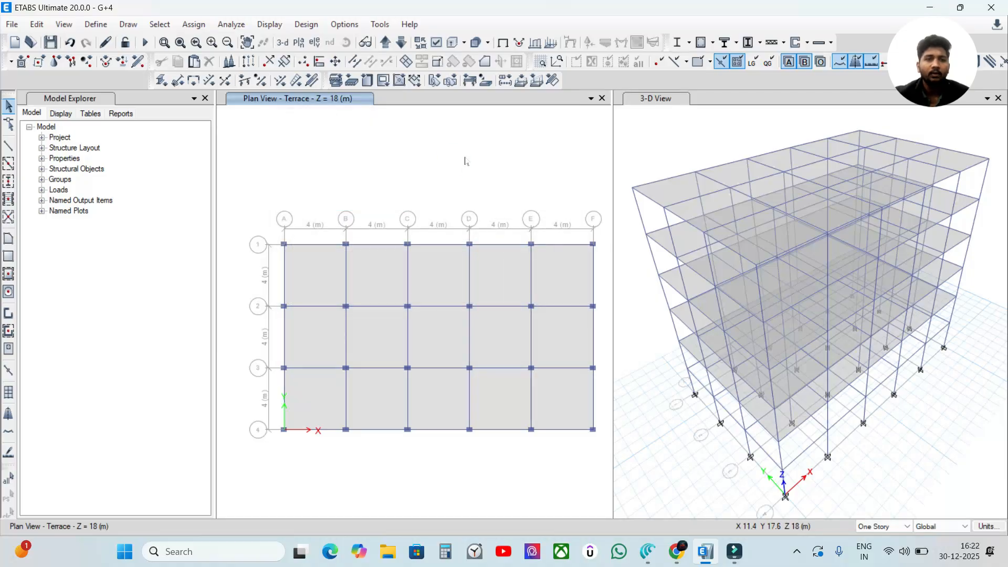
Step: Switch the plan view from the Terrace down to the FF story at Z = 6 m
click(401, 43)
click(400, 43)
click(401, 43)
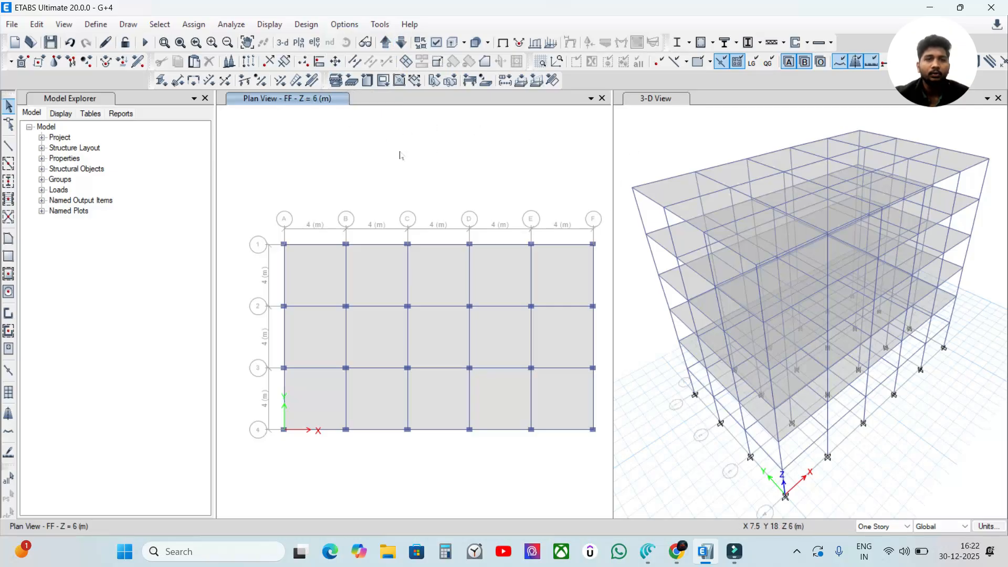
Step: Select all columns and beams in the model by object type
click(157, 25)
click(178, 42)
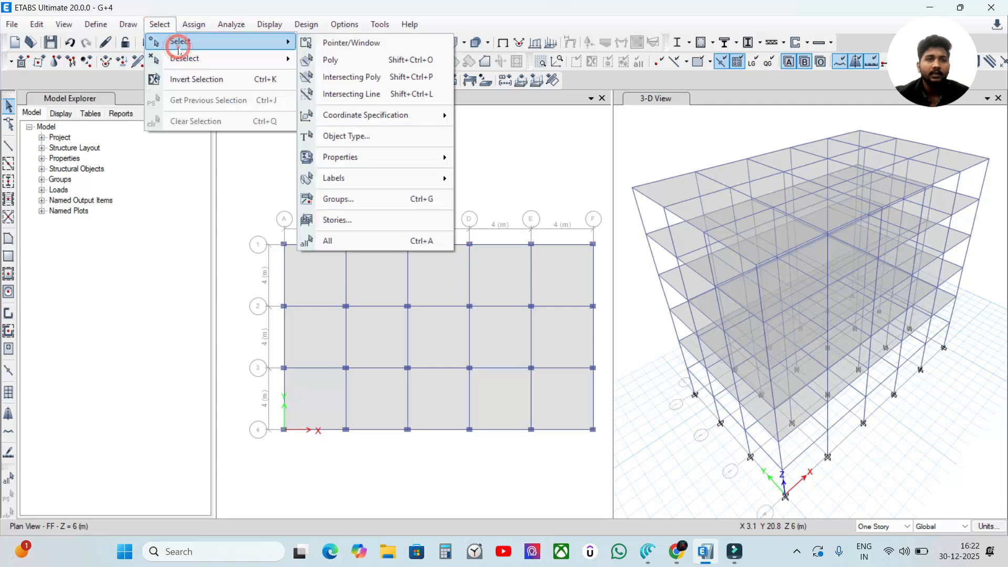
click(356, 137)
click(442, 185)
click(442, 193)
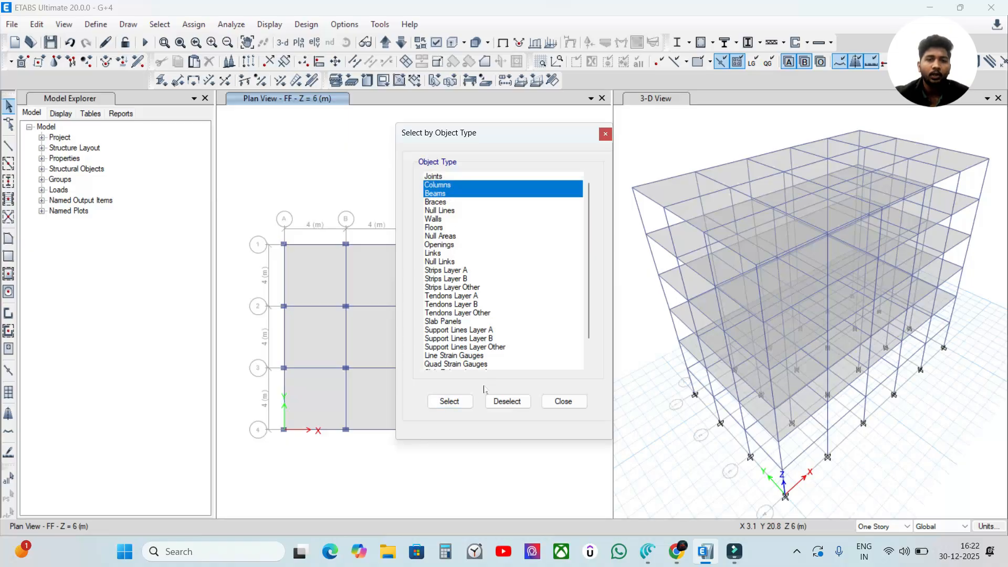
click(465, 402)
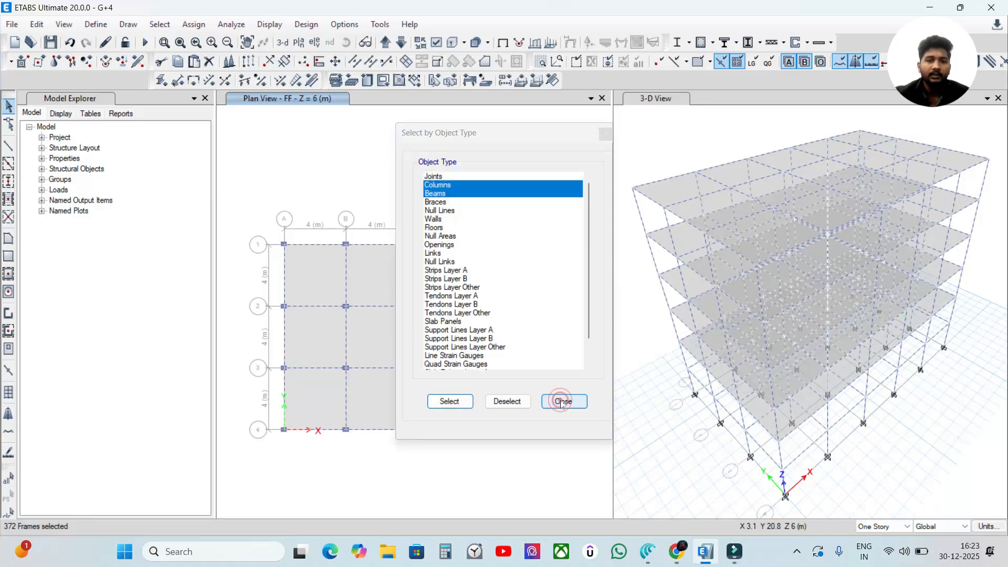
Step: Hide the selected columns and beams in the FF plan view so only the slabs are displayed
click(561, 401)
right_click(568, 180)
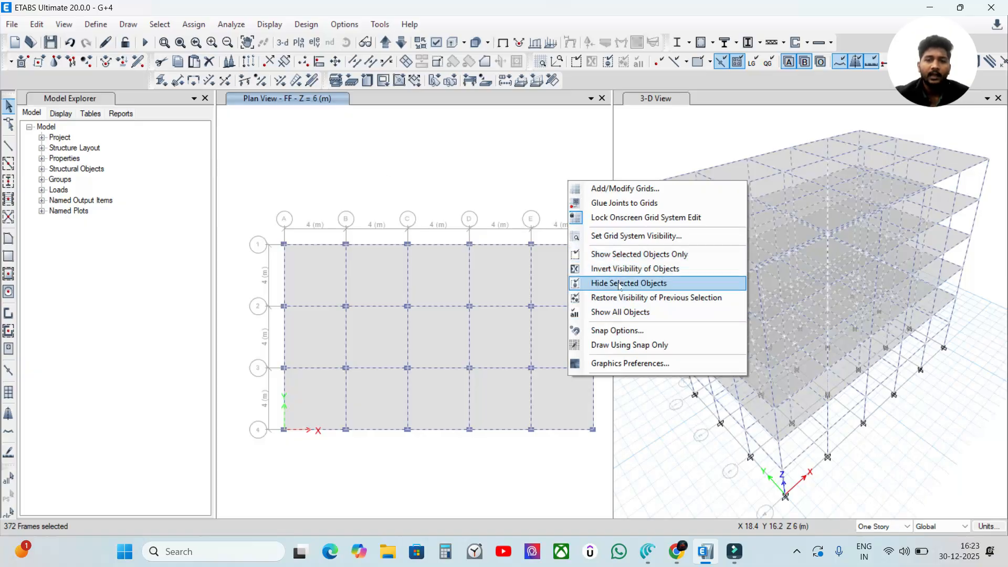
click(618, 286)
click(644, 145)
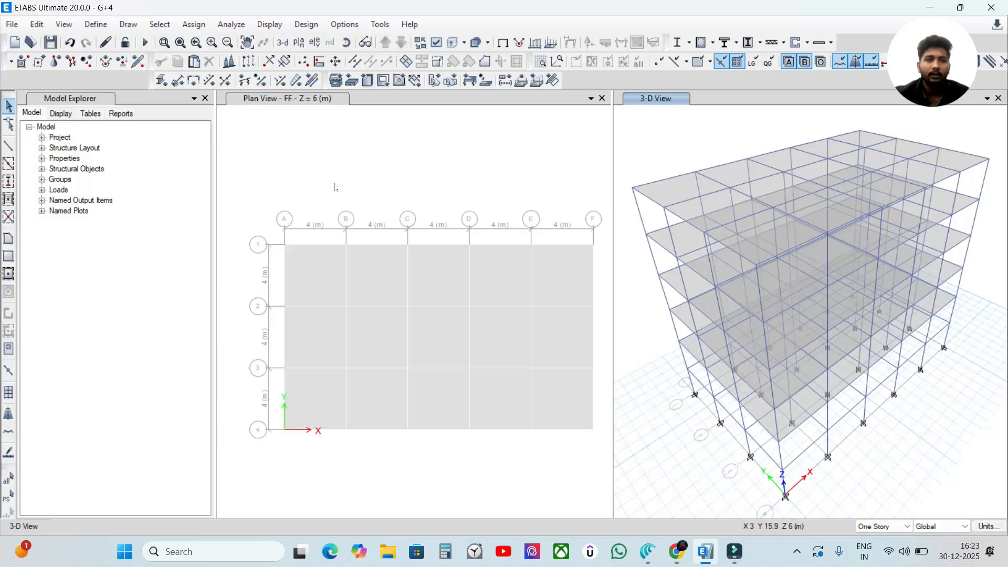
click(405, 174)
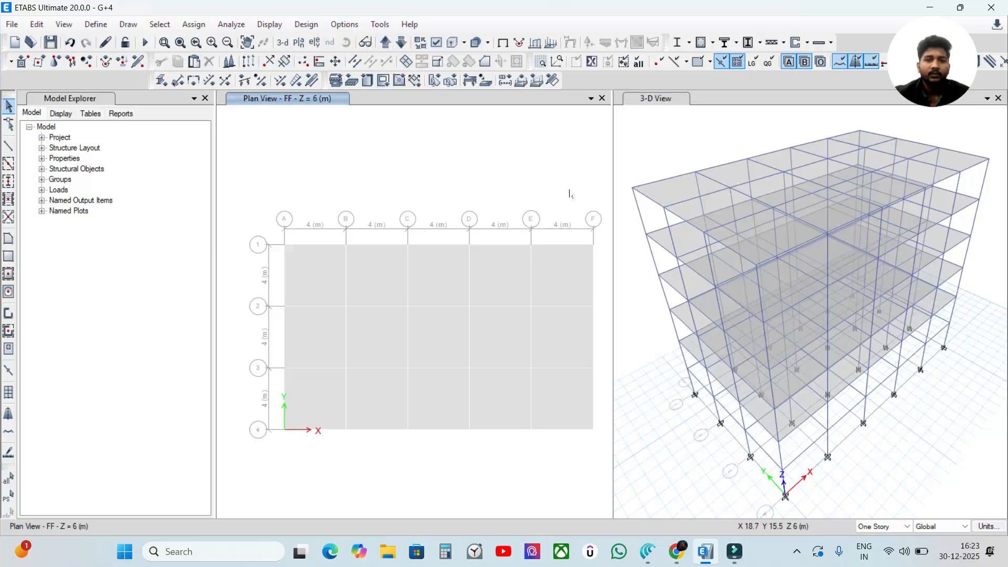
Step: Select all floor slabs on the FF story at Z = 6 m and assign shell diaphragm D1
mouse_move(261, 215)
mouse_down()
mouse_move(379, 306)
mouse_move(540, 371)
mouse_up()
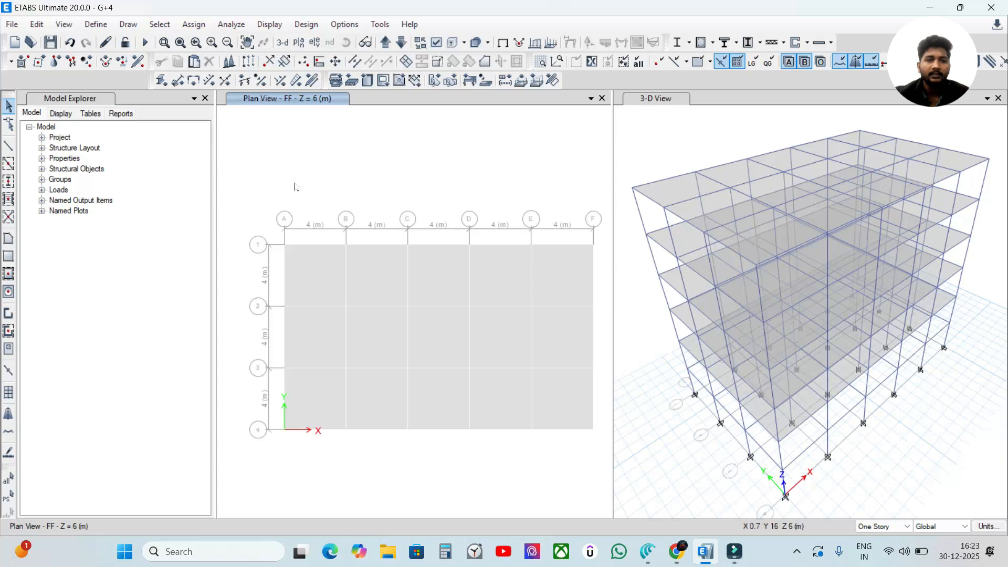
drag(241, 200, 606, 453)
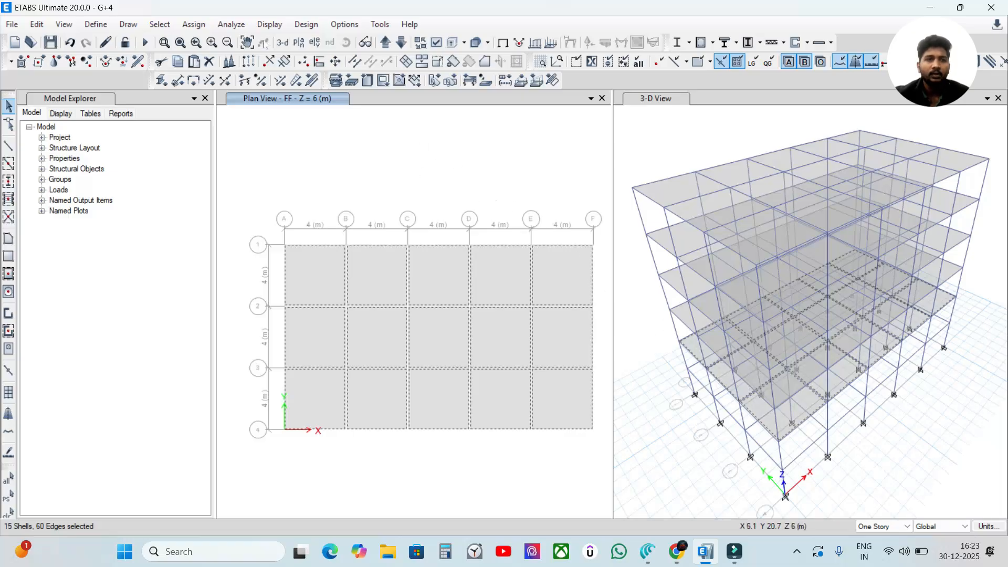
click(194, 24)
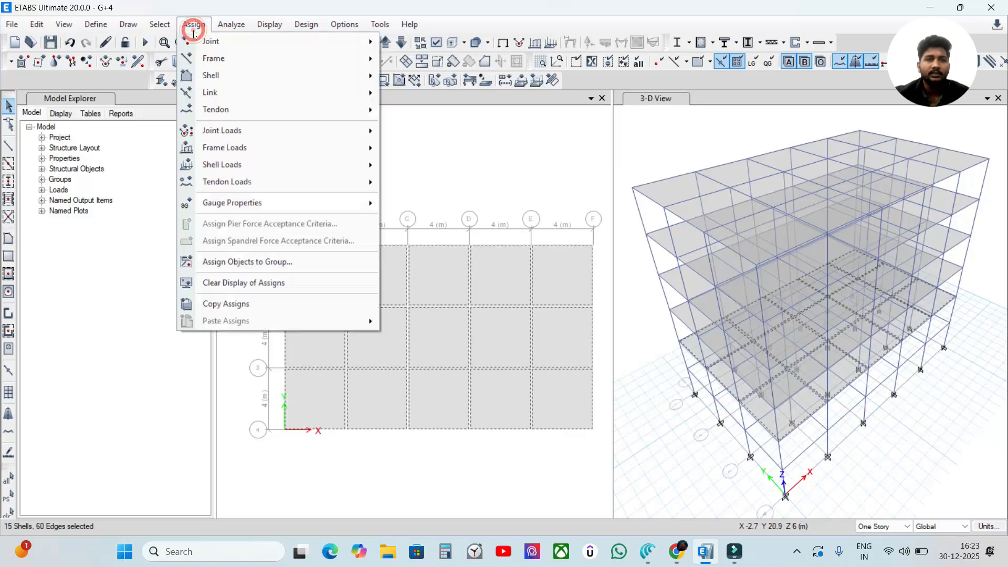
mouse_move(220, 75)
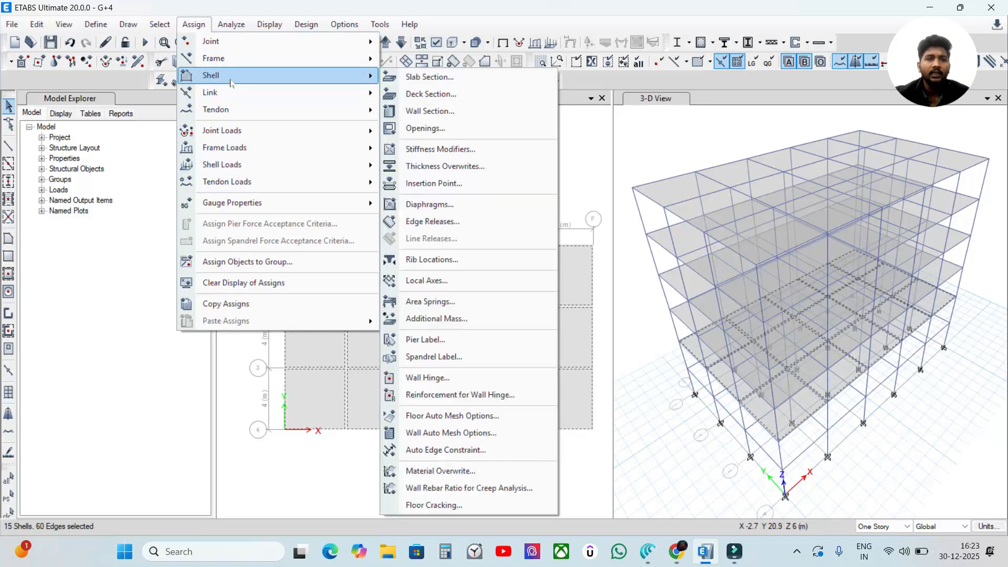
click(441, 204)
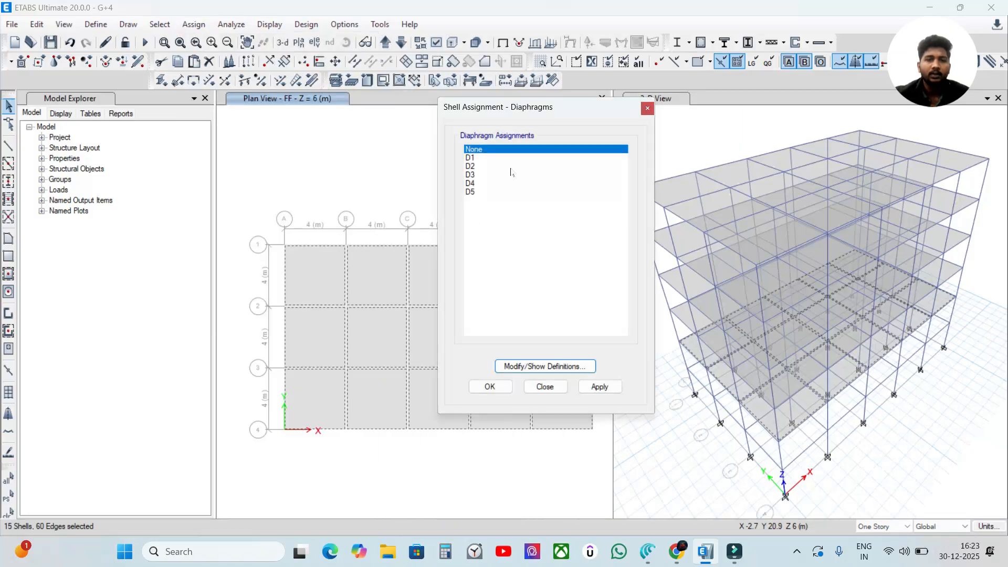
click(479, 159)
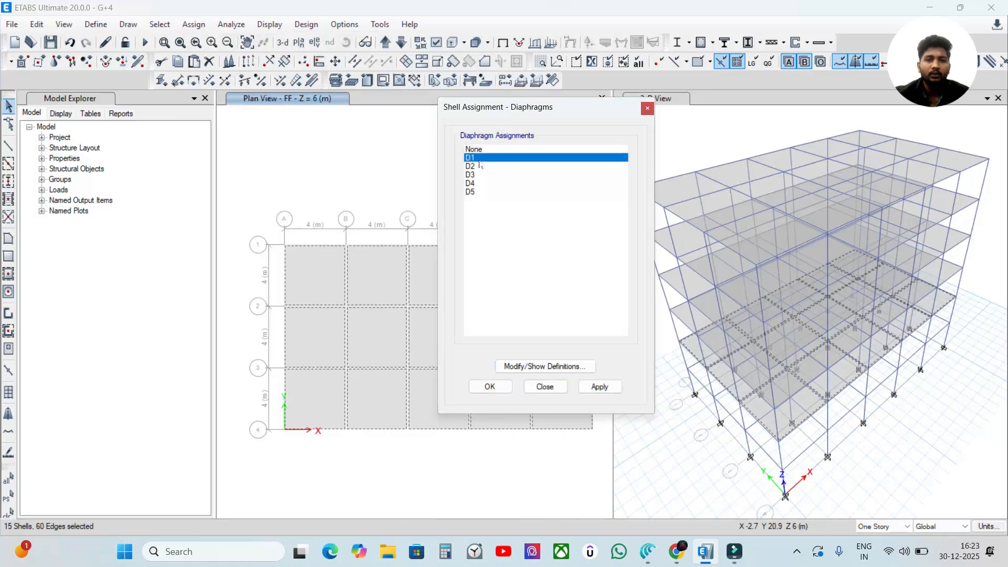
click(605, 388)
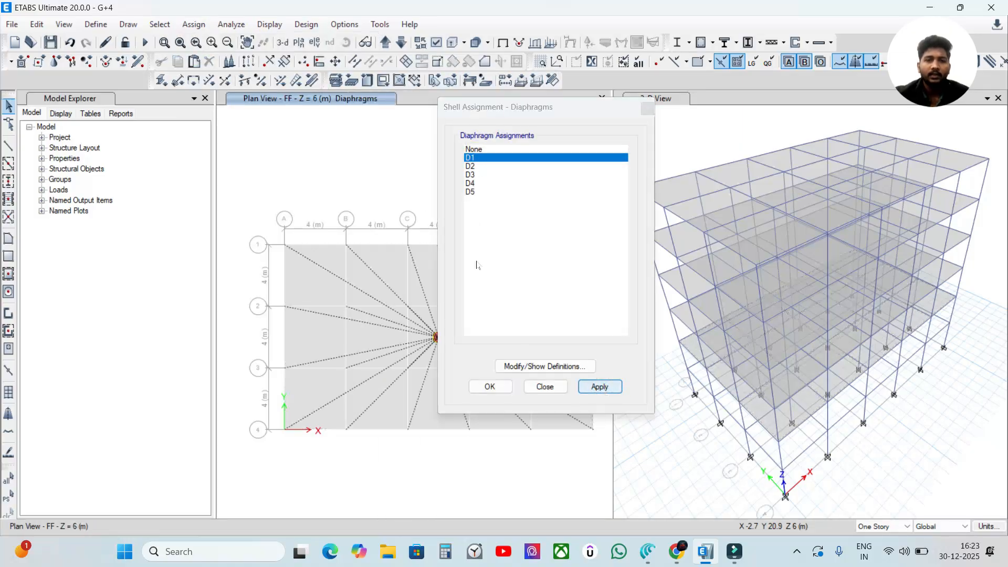
Step: Reapply the 3-D view's display options with Diaphragm Extent enabled, and close the diaphragm assignment dialog
drag(511, 116, 454, 144)
click(692, 136)
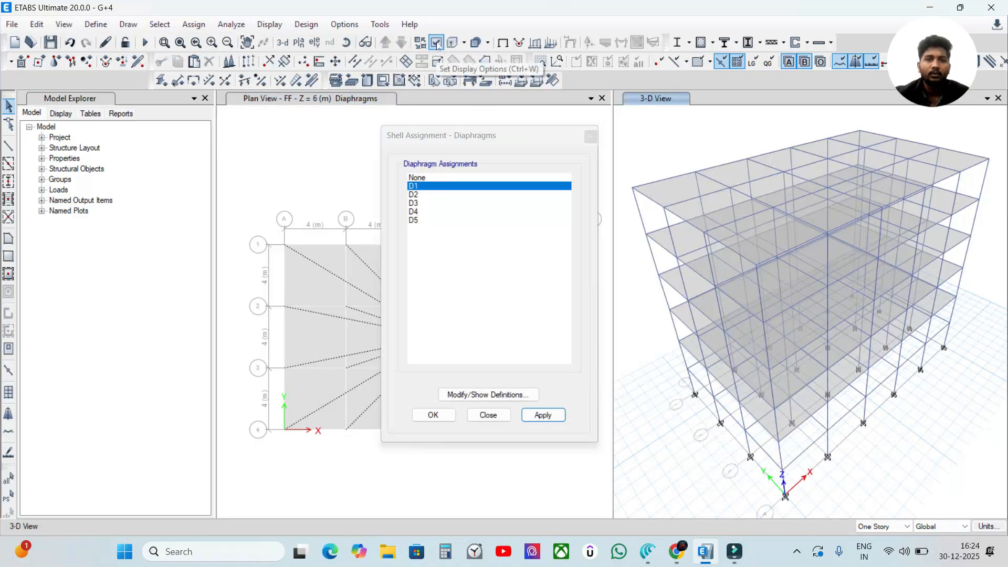
click(436, 42)
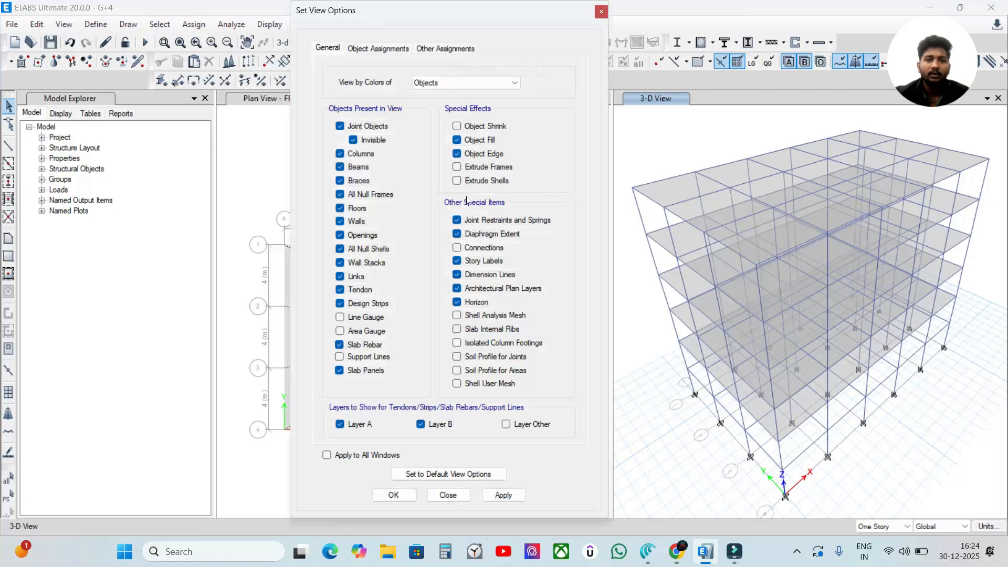
click(506, 496)
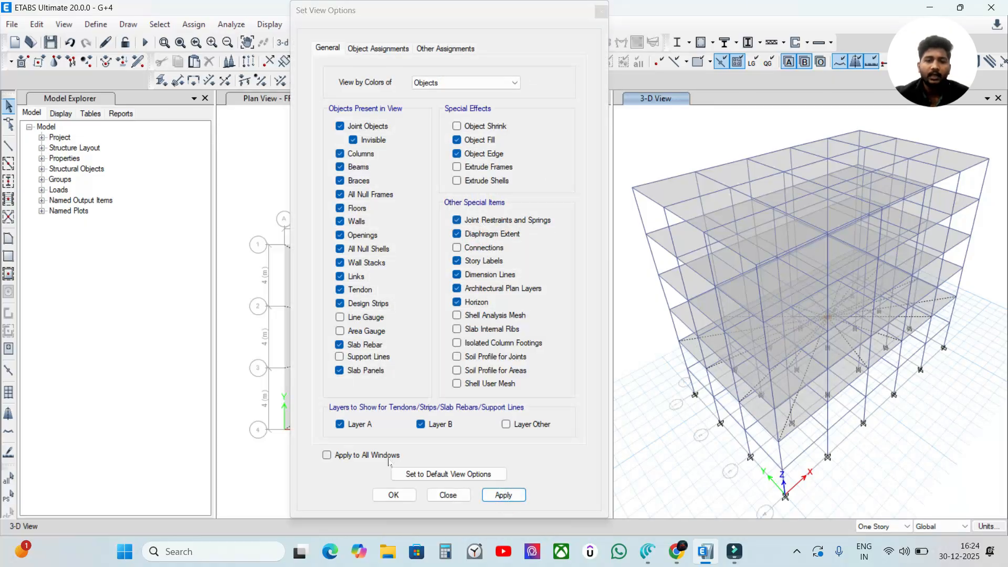
click(394, 495)
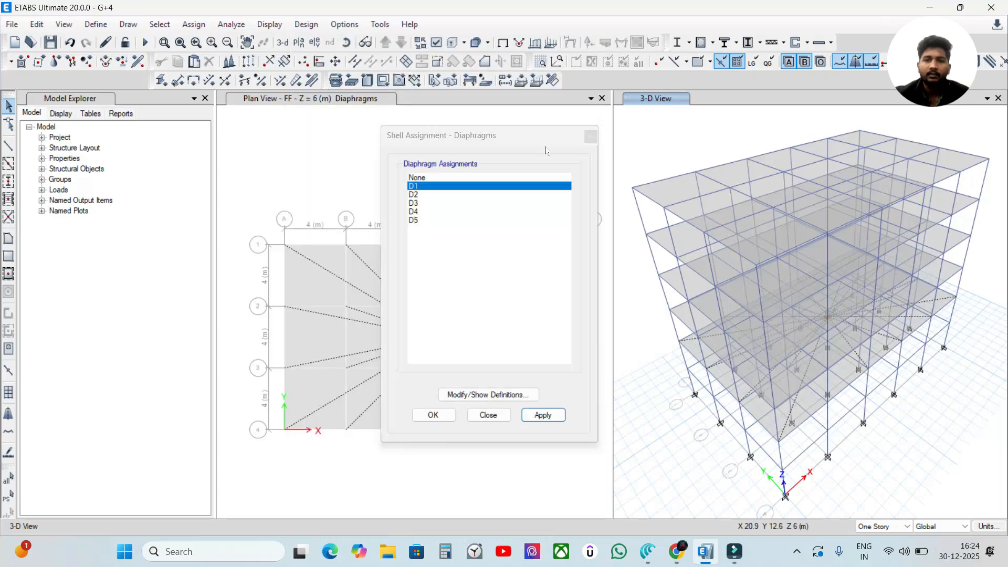
click(519, 144)
click(504, 112)
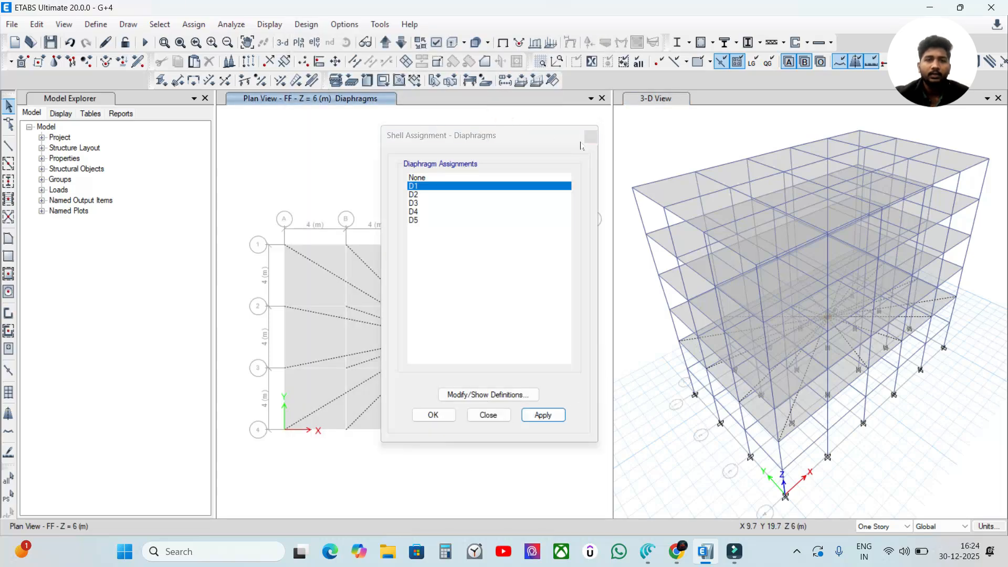
click(590, 136)
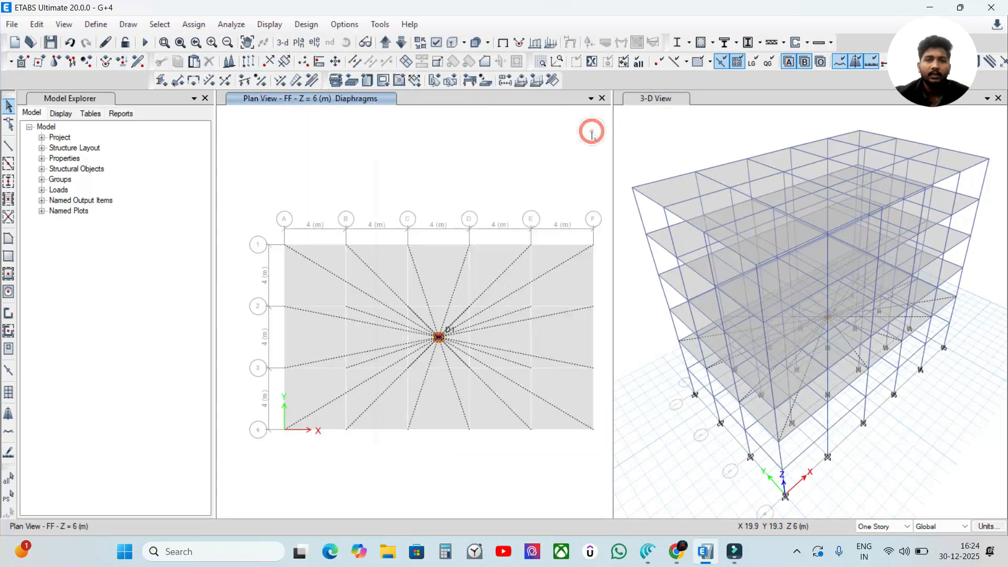
Step: Select all slabs on the 2F story at Z = 9 m and assign shell diaphragm D2, keeping the plan unobstructed
click(385, 42)
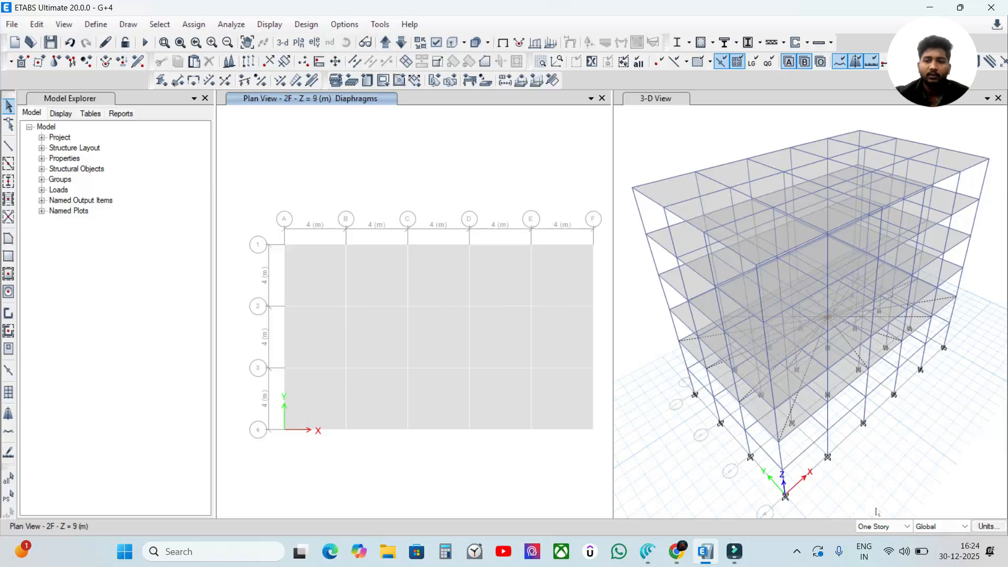
drag(247, 192, 605, 469)
click(193, 24)
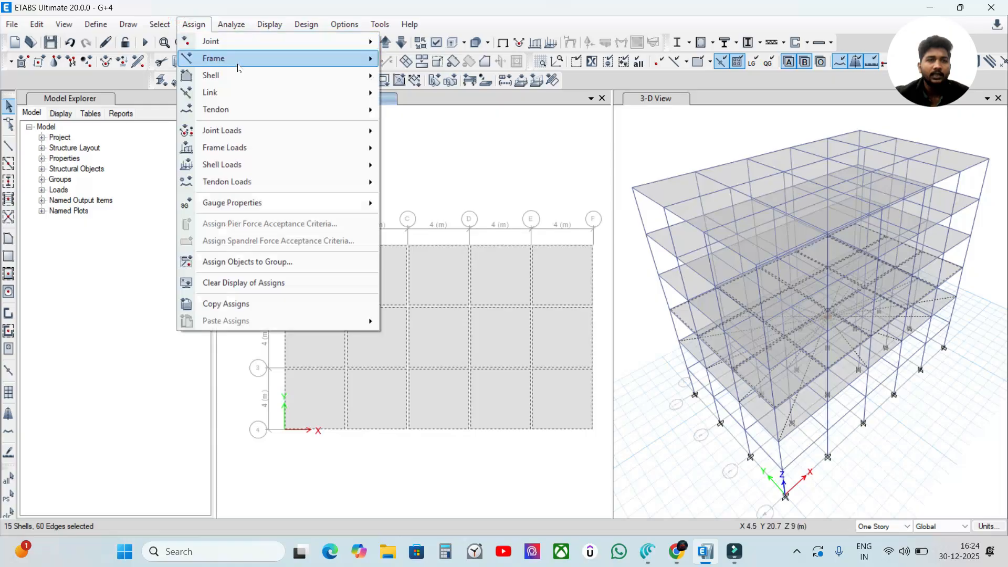
mouse_move(263, 80)
click(428, 204)
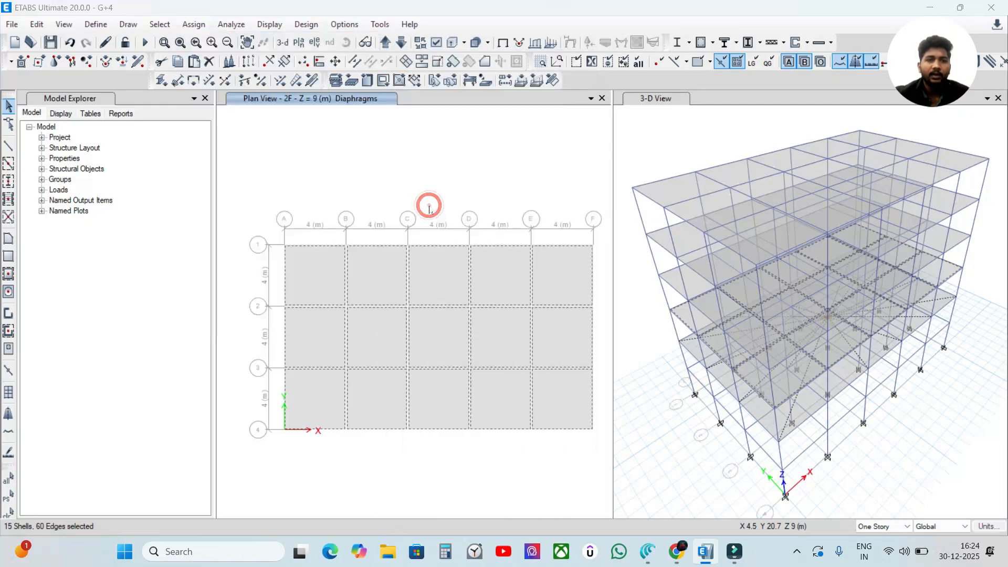
click(436, 203)
click(435, 195)
click(543, 414)
drag(502, 131, 740, 107)
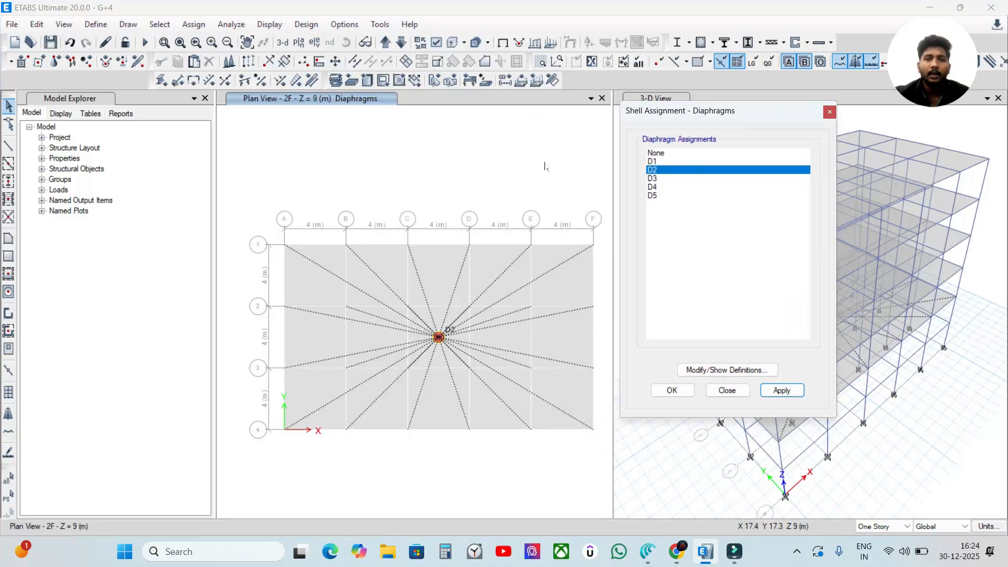
Step: Select all slabs on the 3F story at Z = 12 m and assign shell diaphragm D3
click(385, 42)
drag(255, 204, 598, 462)
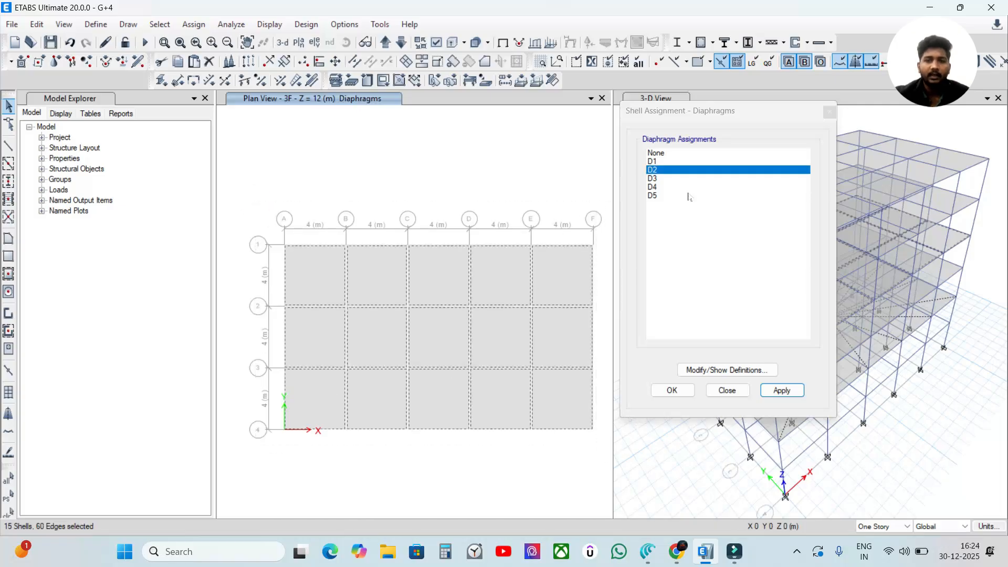
click(682, 178)
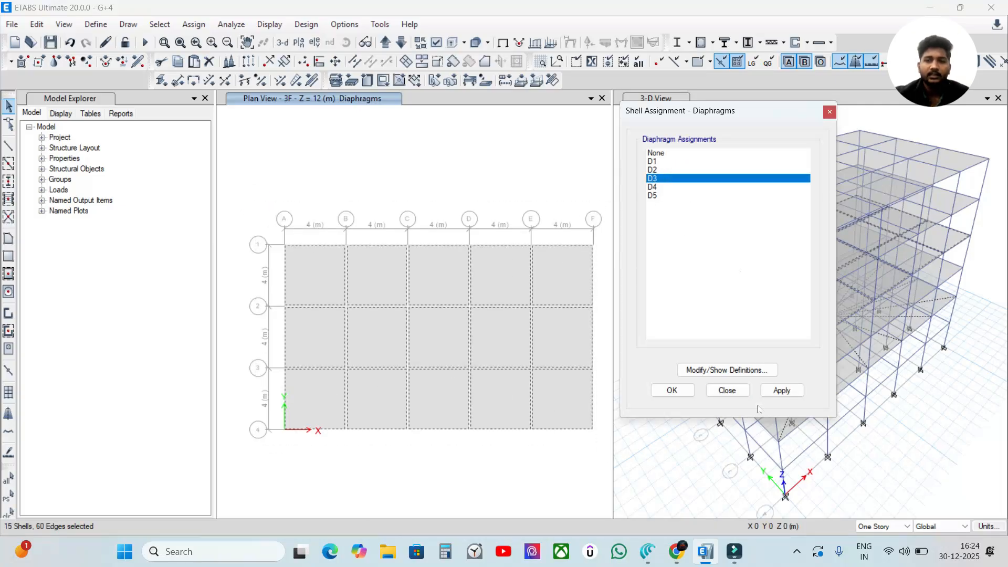
click(781, 390)
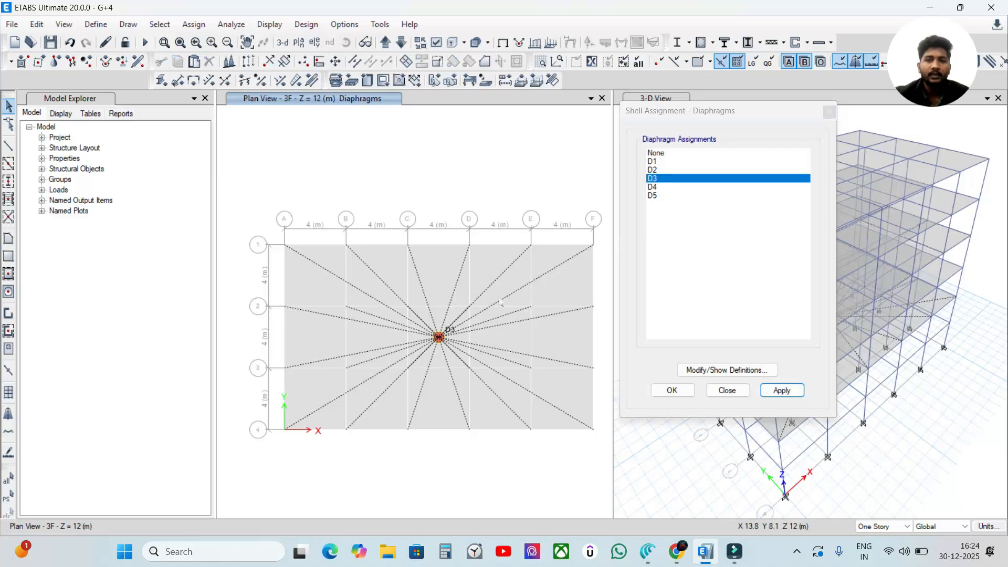
Step: Select all slabs on the 4F story at Z = 15 m and assign shell diaphragm D4
click(401, 42)
click(386, 43)
click(386, 43)
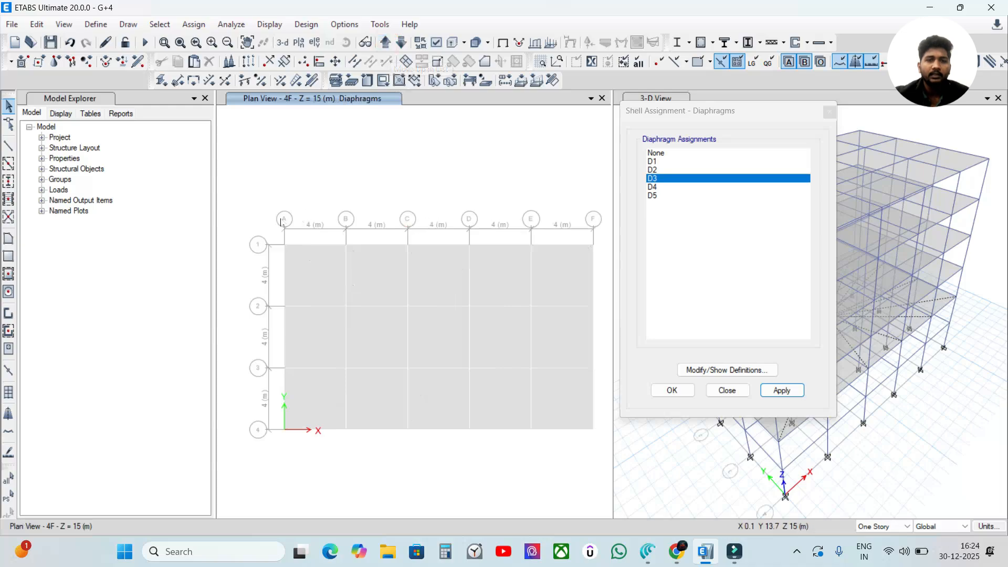
drag(250, 221, 605, 459)
click(680, 187)
click(785, 389)
Step: Select all Terrace slabs at Z = 18 m, assign shell diaphragm D5 and finish the diaphragm assignment
click(387, 43)
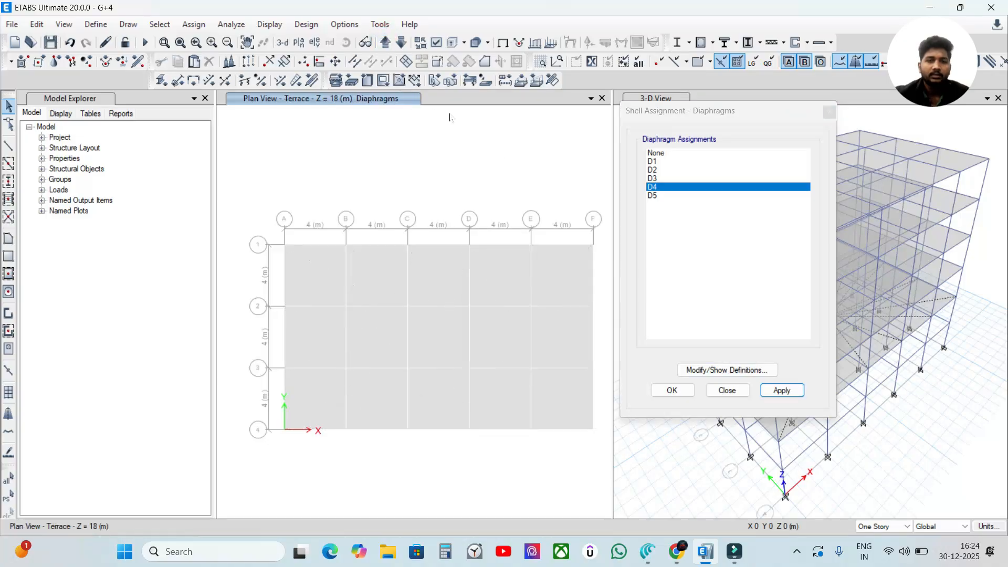
mouse_move(260, 196)
mouse_down()
mouse_move(550, 383)
mouse_move(604, 449)
mouse_up()
click(672, 196)
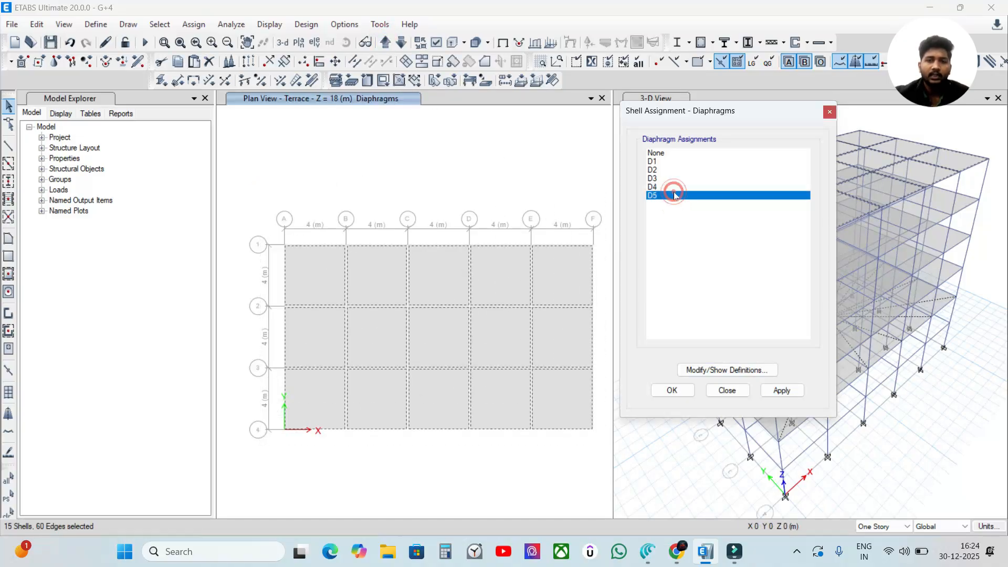
click(781, 390)
click(672, 390)
click(663, 133)
click(509, 143)
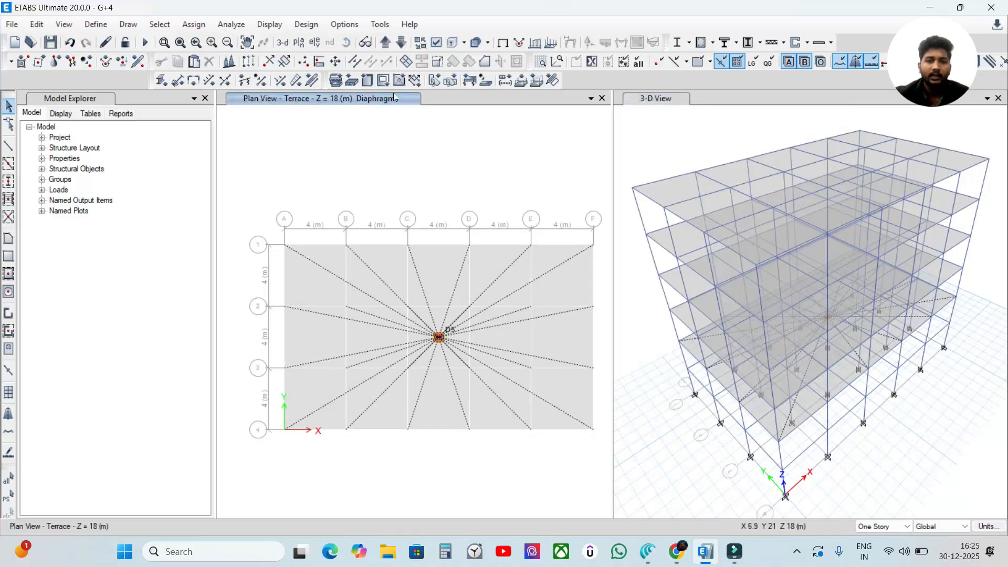
Step: Reapply the 3-D view's display options to show the diaphragm extents on every floor
click(638, 111)
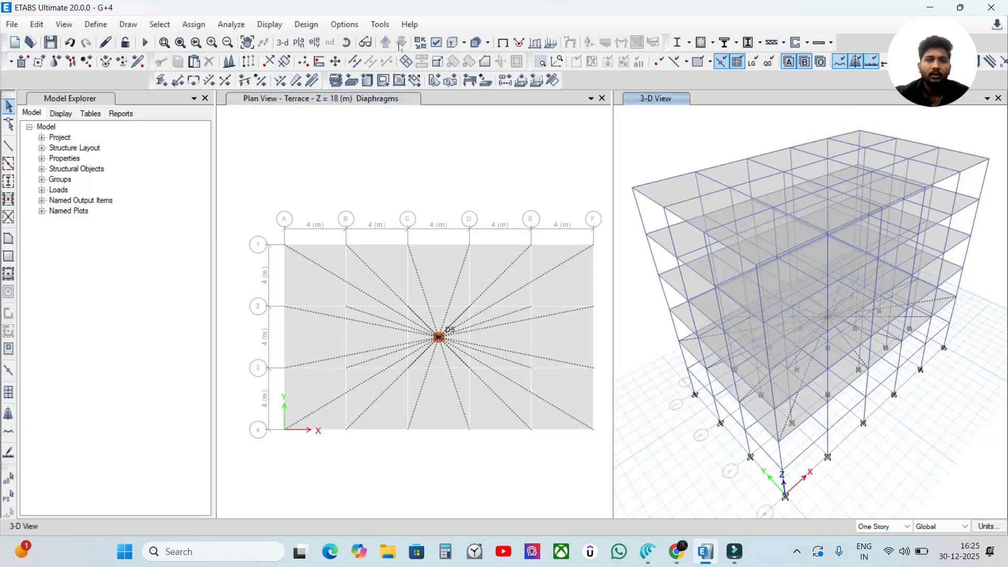
click(437, 43)
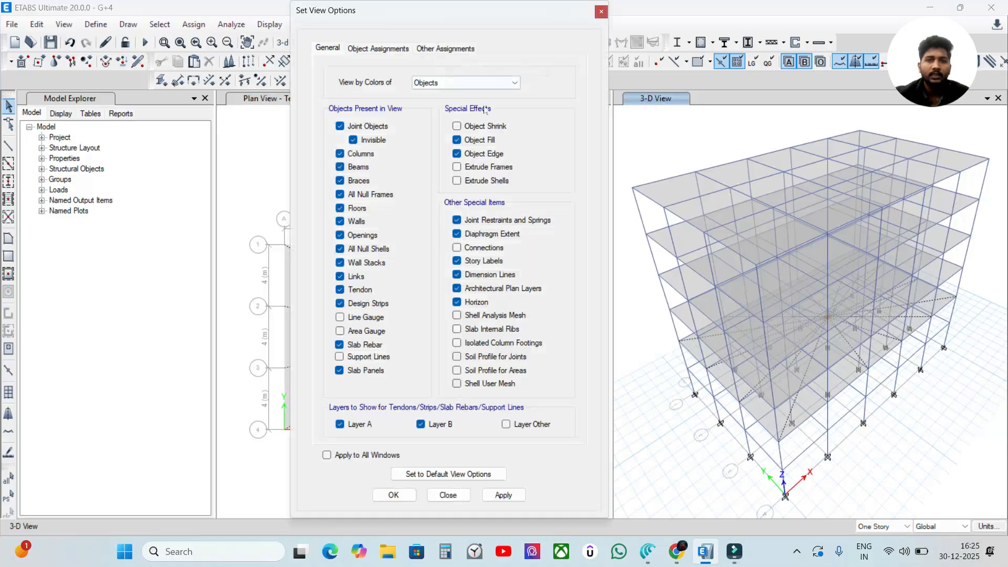
click(503, 494)
click(388, 498)
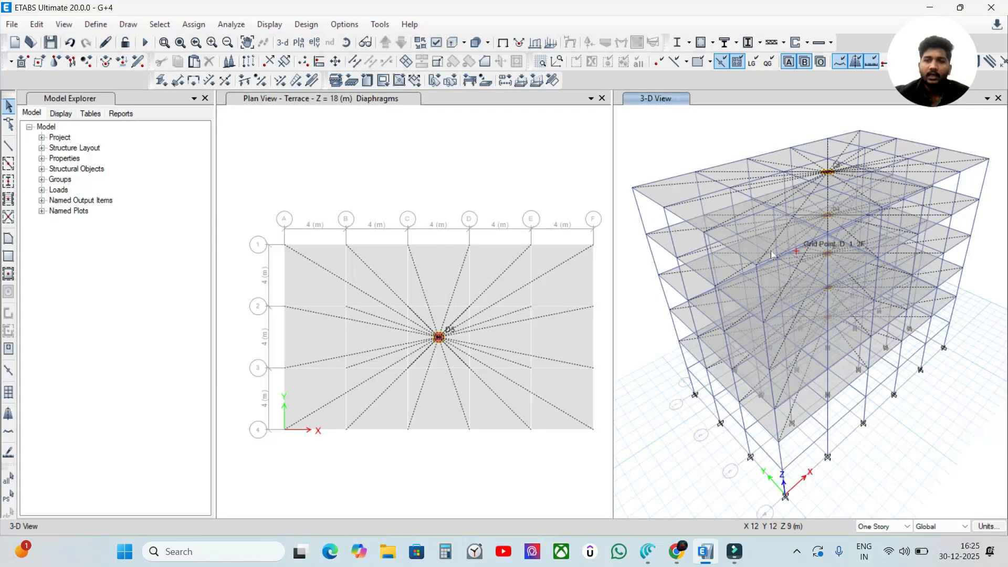
Step: Examine the diaphragm labels and connecting lines of each floor in the 3-D view
scroll(840, 161, up, 5)
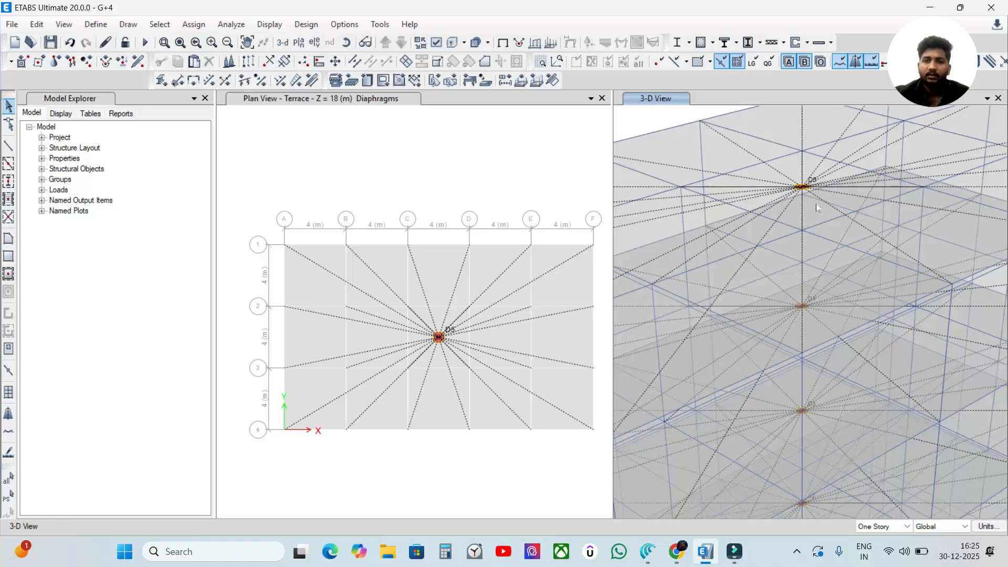
scroll(742, 279, down, 5)
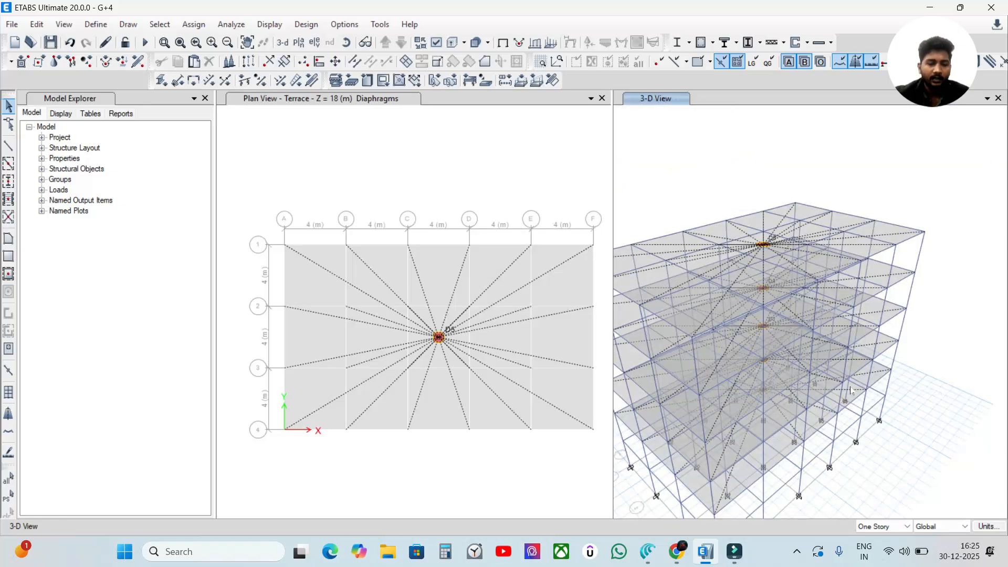
shift+middle_drag(842, 377, 839, 340)
scroll(751, 418, up, 3)
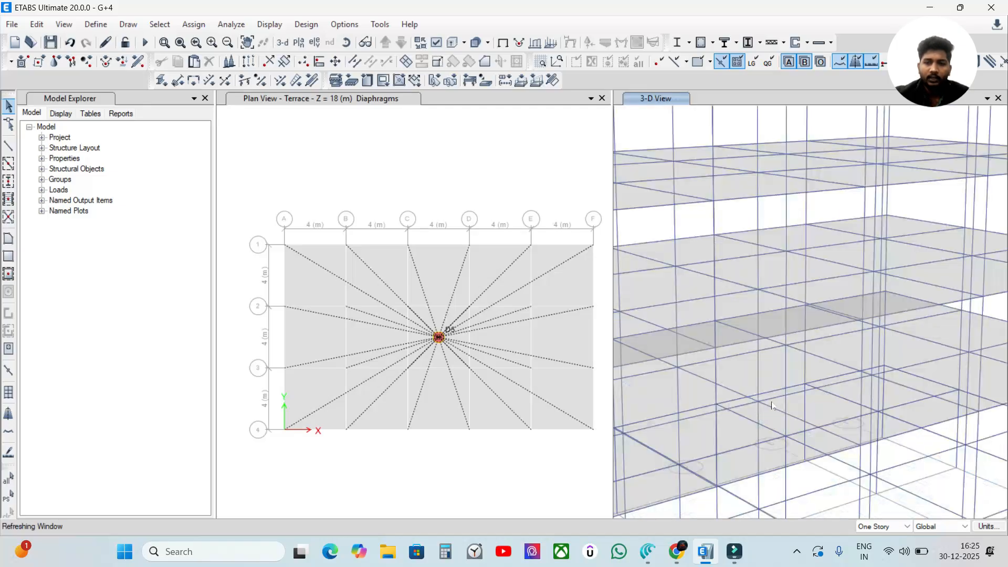
scroll(777, 374, down, 6)
shift+middle_drag(855, 372, 849, 418)
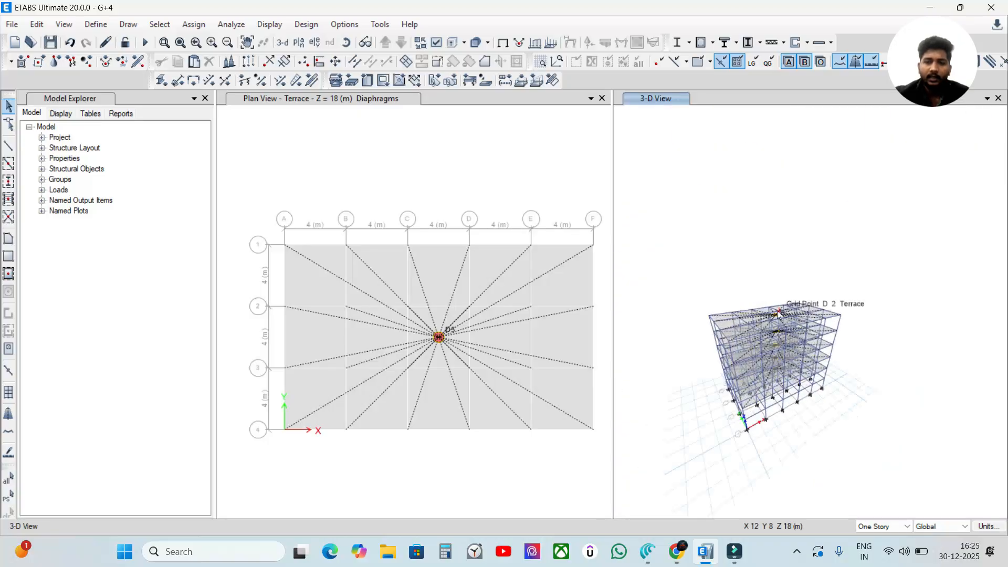
click(414, 162)
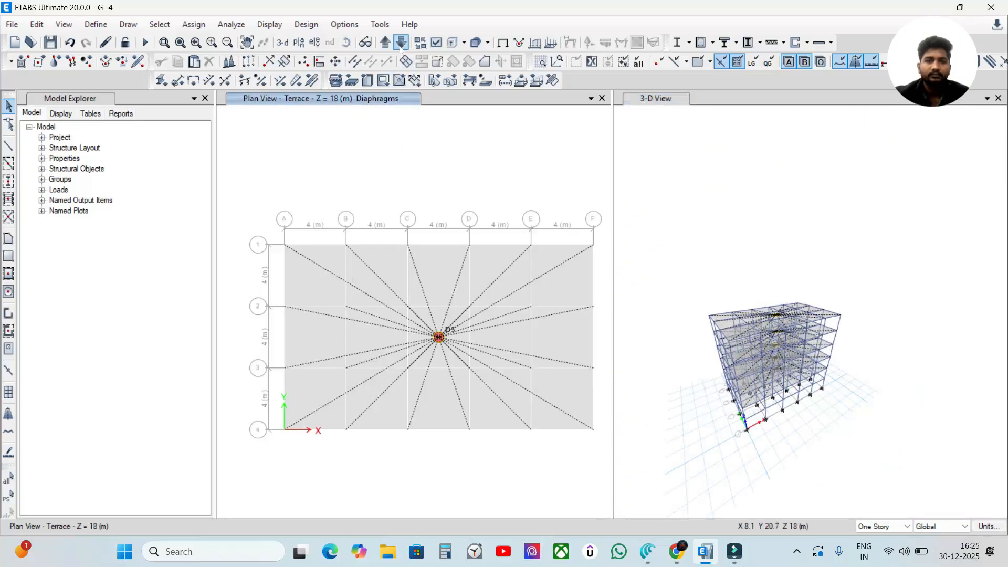
Step: Show all objects in the Terrace plan view so the beams and columns are displayed along with the diaphragm
right_click(383, 151)
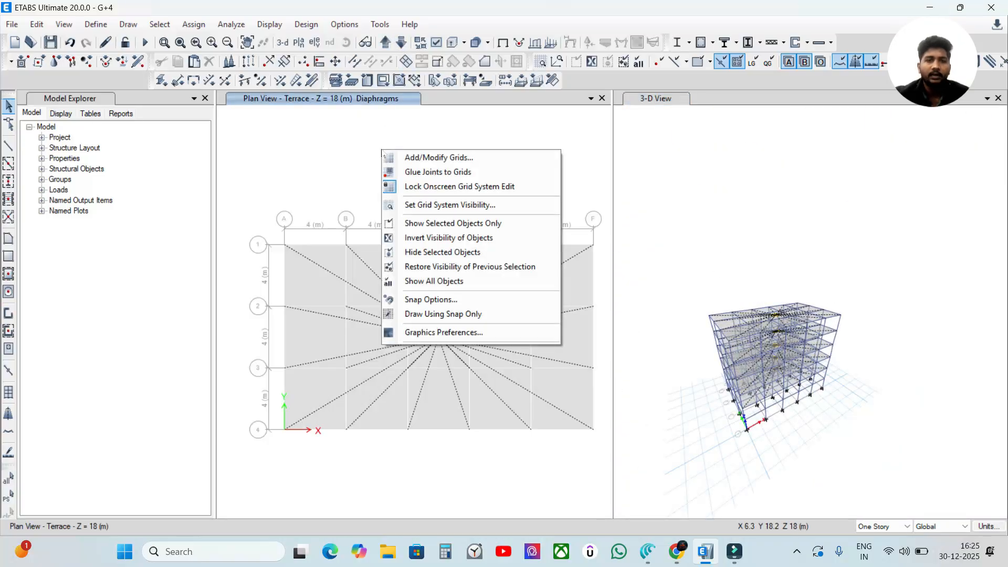
click(439, 281)
click(439, 173)
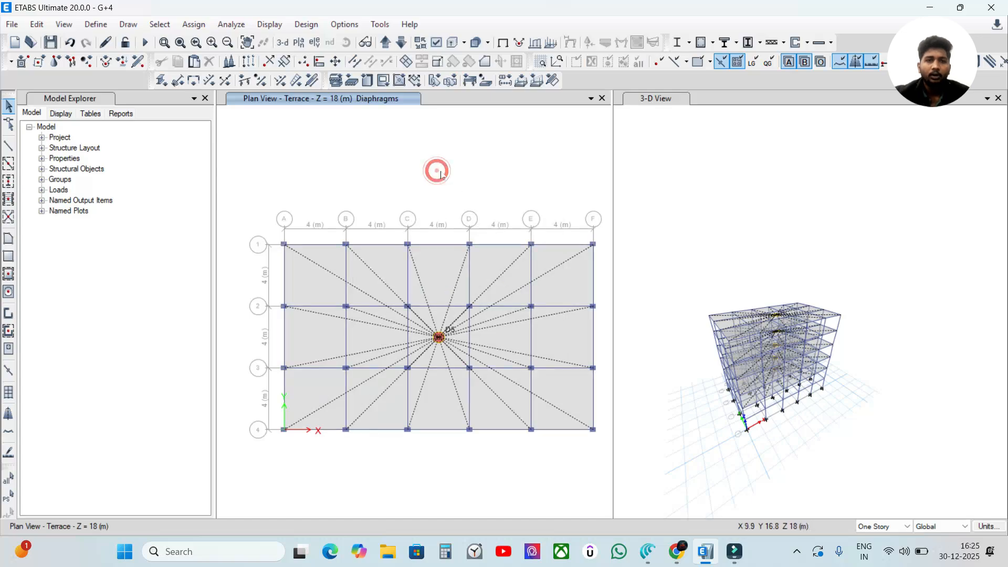
Step: Reset the 3-D view to the default 3-D orientation and return to the Terrace plan view
click(726, 166)
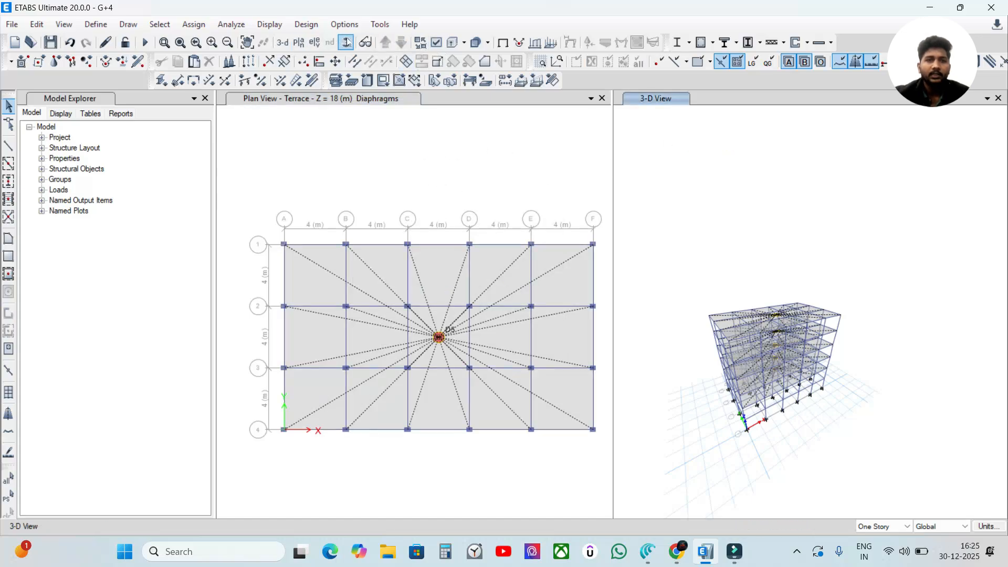
click(282, 42)
click(638, 142)
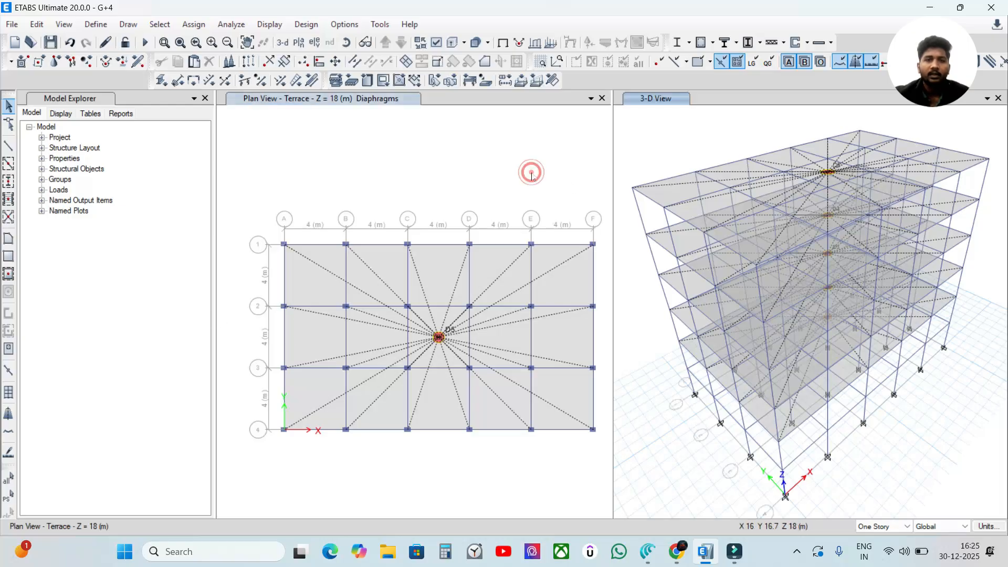
click(413, 128)
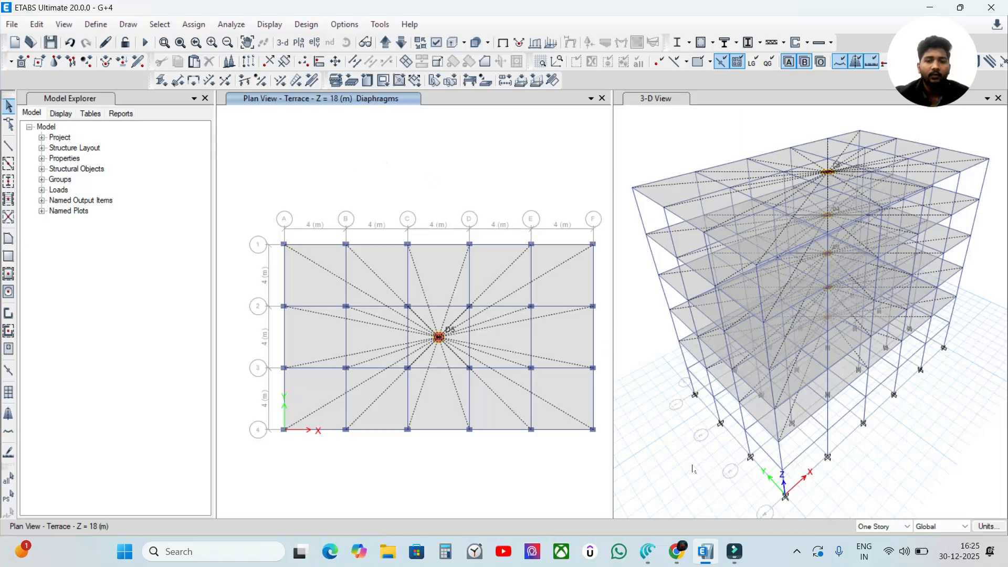
Step: Switch to the Canva document "Modified Complete Etabs : from Zero to Hero" in the browser and review the Section 08 topic list
click(647, 551)
click(498, 12)
scroll(525, 294, down, 2)
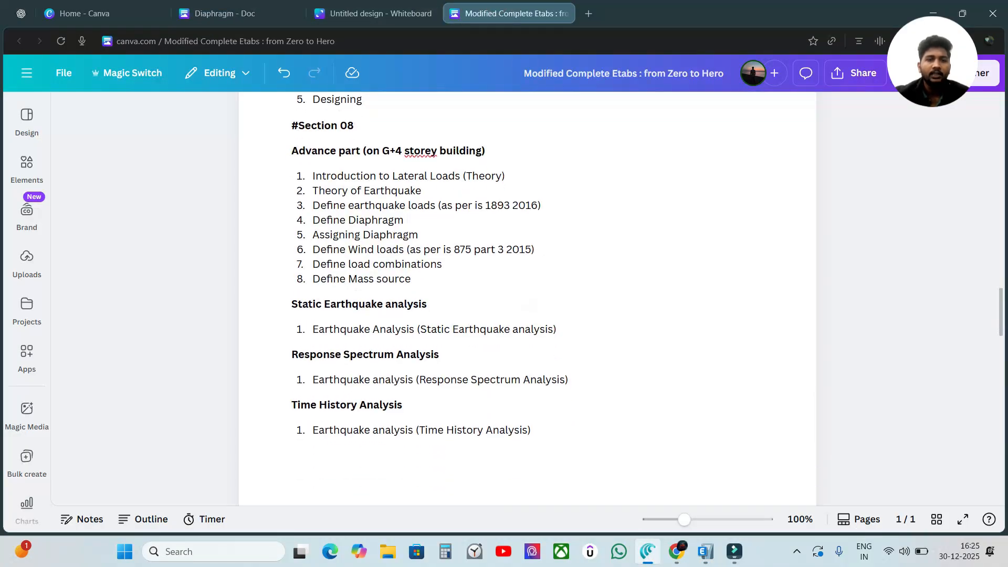